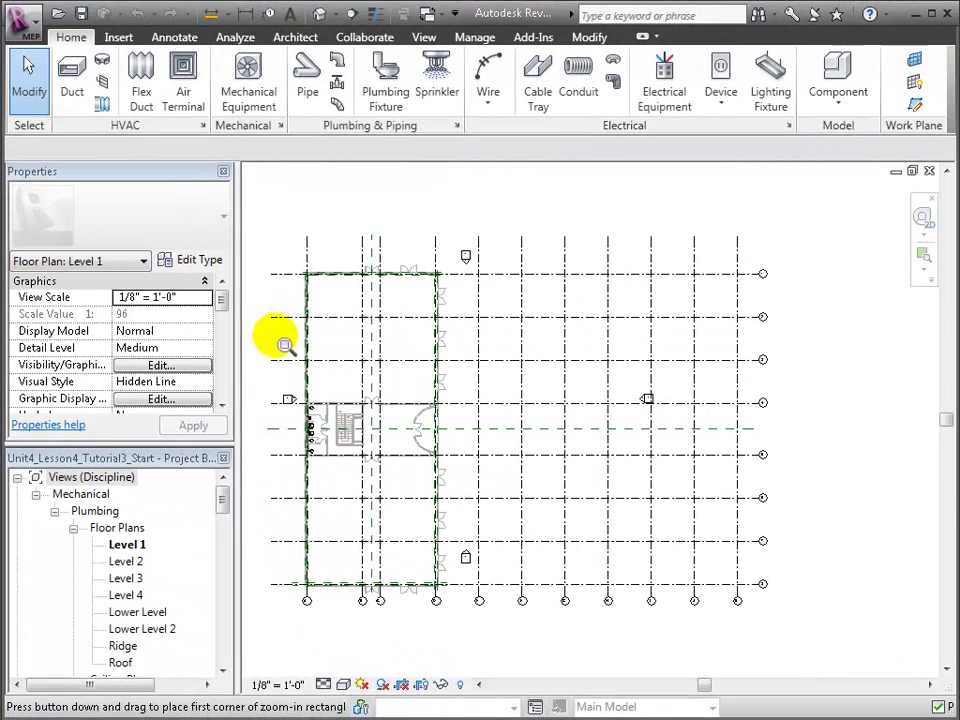
# Zoom the Level 1 floor plan in on the restroom beside the stair
pyautogui.moveTo(273, 346)
pyautogui.mouseDown()
pyautogui.moveTo(316, 537)
pyautogui.moveTo(351, 487)
pyautogui.moveTo(332, 497)
pyautogui.mouseUp()
pyautogui.click(223, 628)
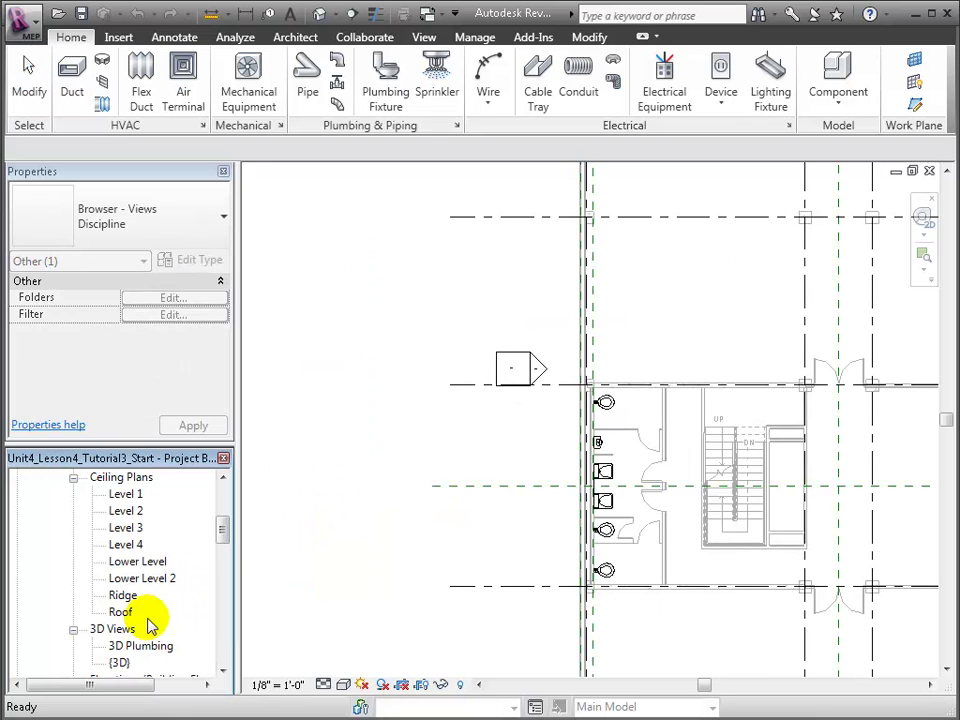
# Open the 3D Plumbing view and zoom it to the stacked toilet and sink fixtures
pyautogui.click(140, 647)
pyautogui.doubleClick(141, 648)
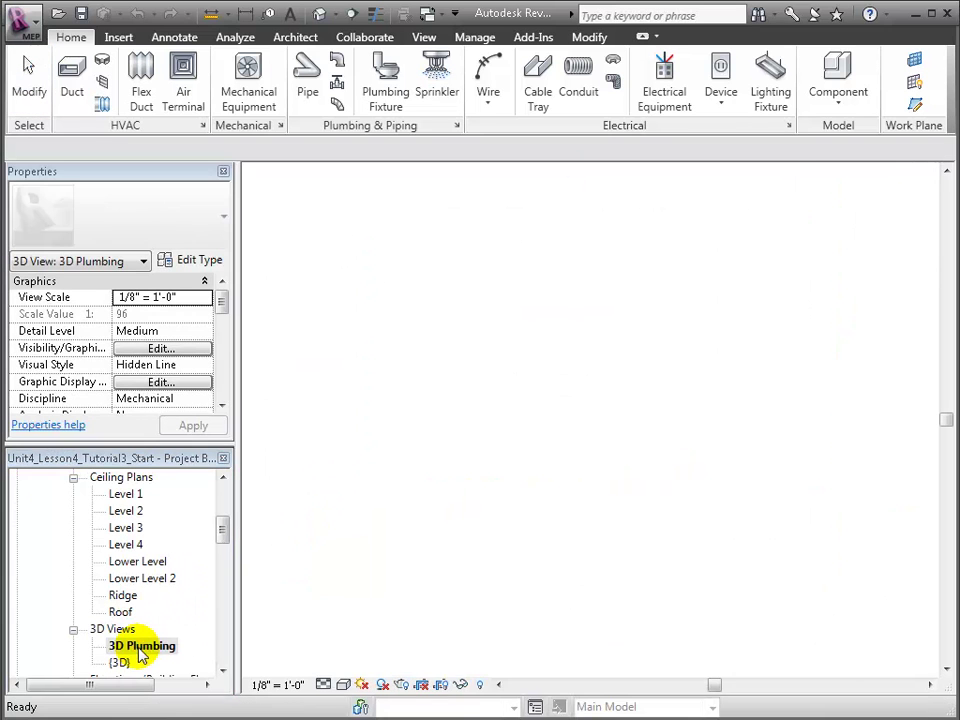
pyautogui.press('z')
pyautogui.press('r')
pyautogui.moveTo(488, 352); pyautogui.dragTo(585, 517)
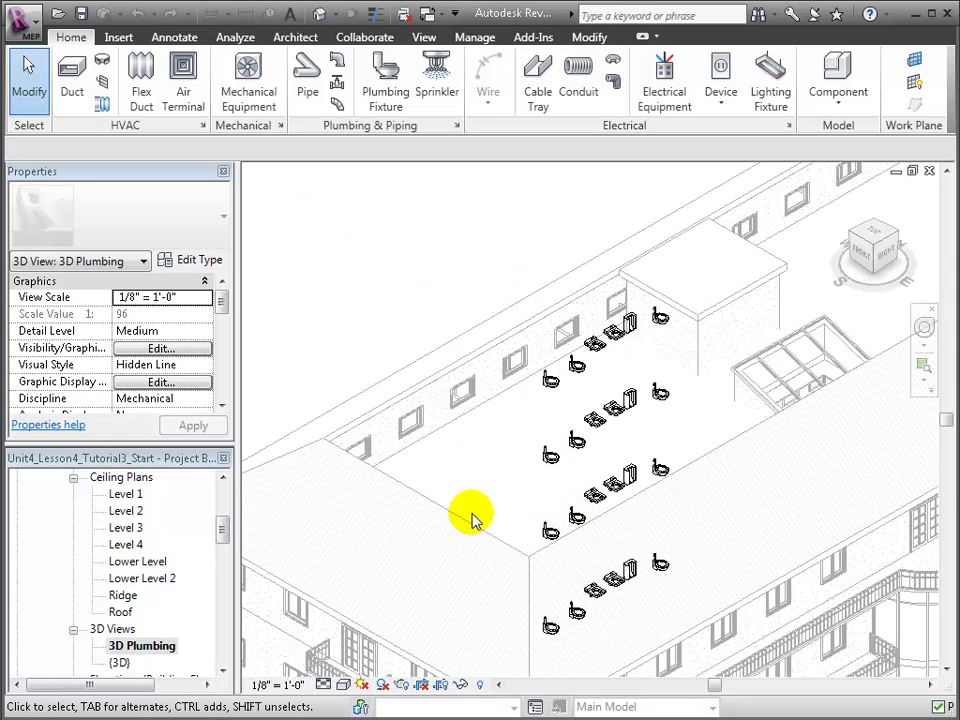
pyautogui.moveTo(384, 503)
pyautogui.mouseDown(button='middle')
pyautogui.moveTo(564, 514)
pyautogui.moveTo(578, 381)
pyautogui.mouseUp(button='middle')
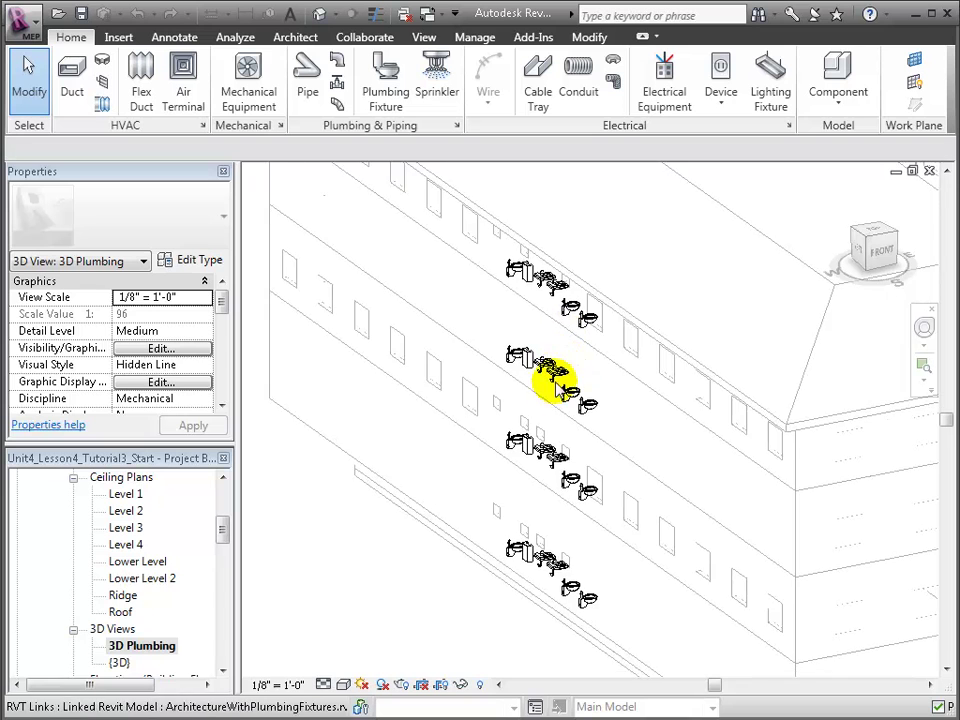
# Tile the windows with WT and pan the Level 1 plan to the toilet and sink
pyautogui.press('w')
pyautogui.press('t')
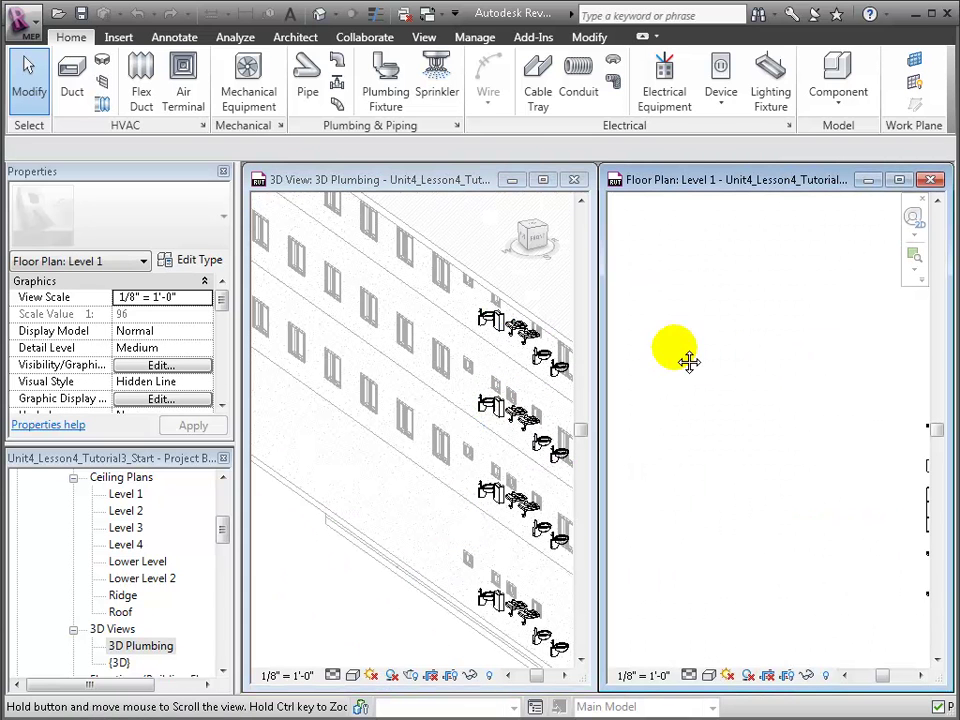
pyautogui.moveTo(699, 360); pyautogui.dragTo(761, 450, button='middle')
pyautogui.moveTo(660, 285)
pyautogui.mouseDown(button='middle')
pyautogui.moveTo(680, 263)
pyautogui.moveTo(671, 349)
pyautogui.mouseUp(button='middle')
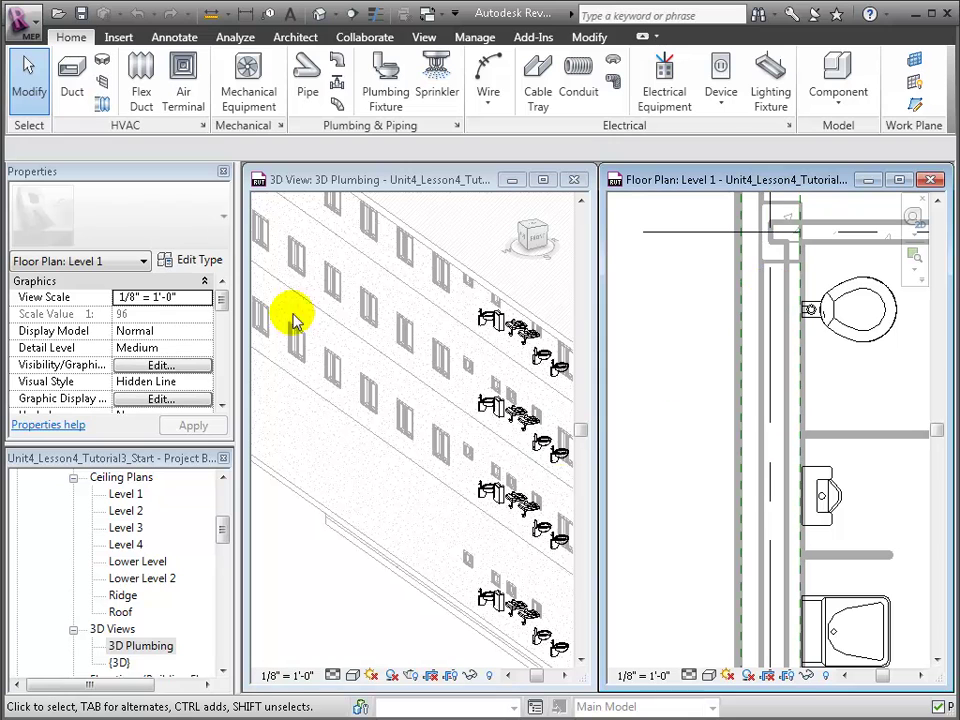
# Start a pipe with a 4" diameter and a -5' 0" offset from Level 1
pyautogui.click(310, 86)
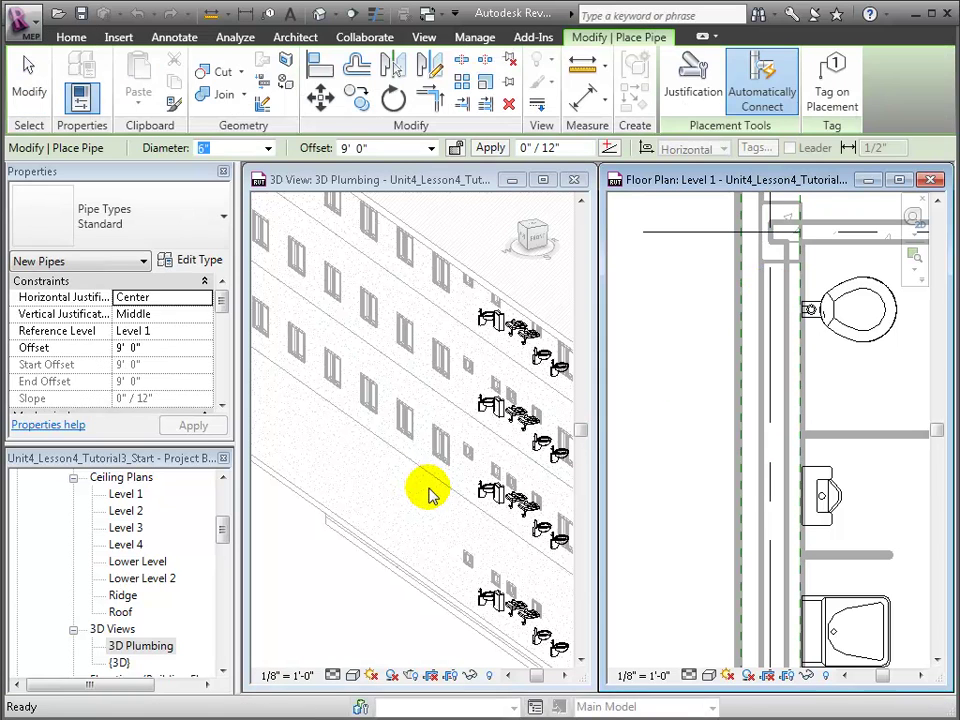
pyautogui.click(257, 148)
pyautogui.click(268, 148)
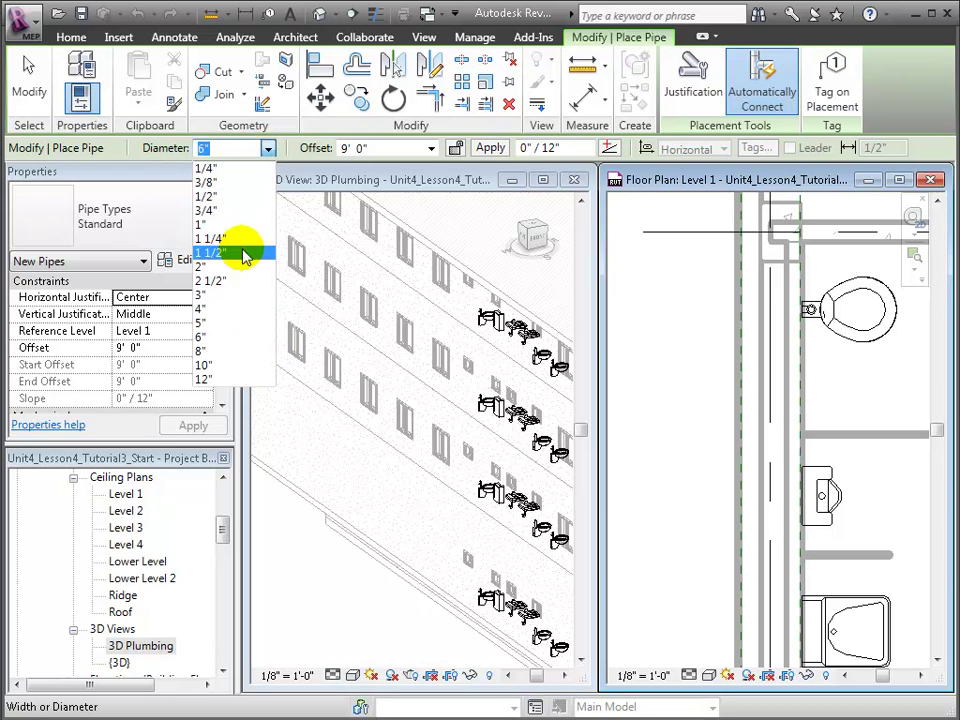
pyautogui.click(240, 308)
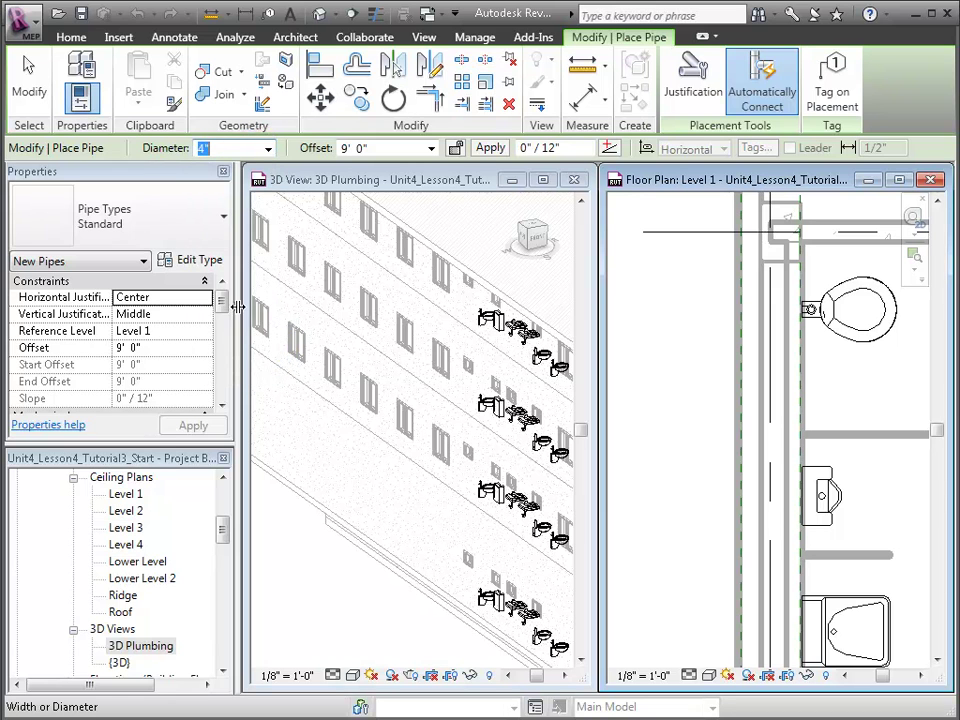
pyautogui.click(432, 148)
pyautogui.click(432, 148)
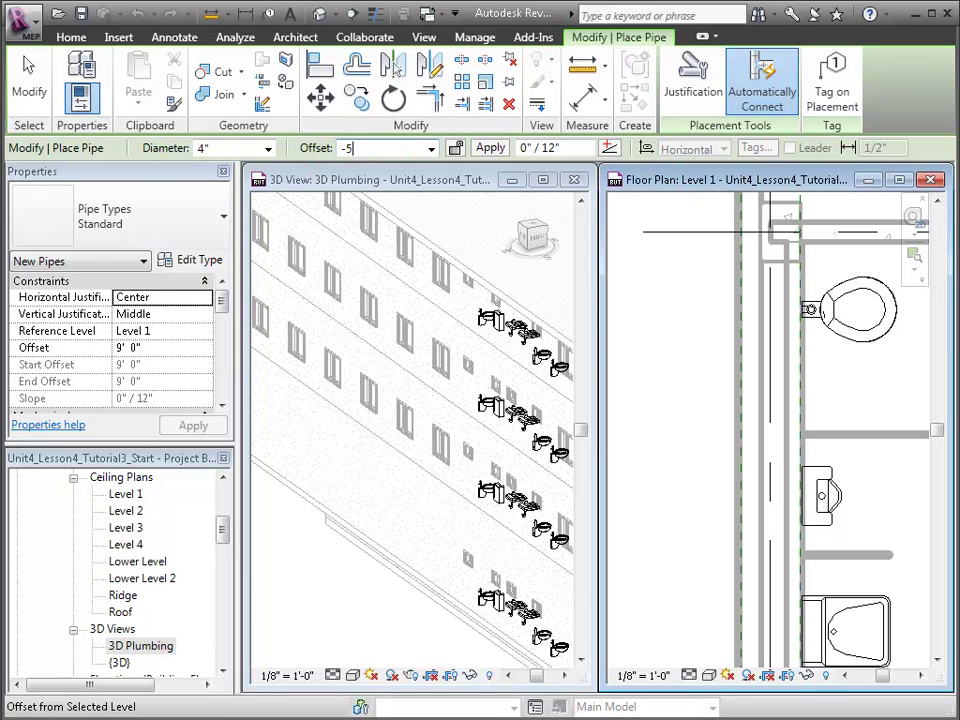
pyautogui.click(489, 147)
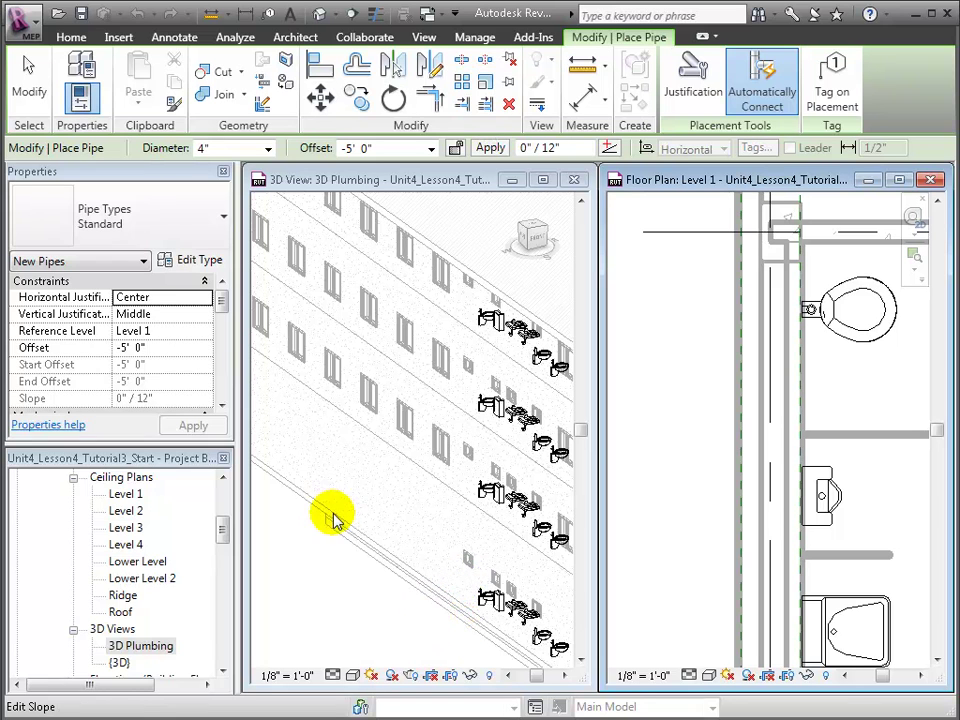
pyautogui.click(170, 334)
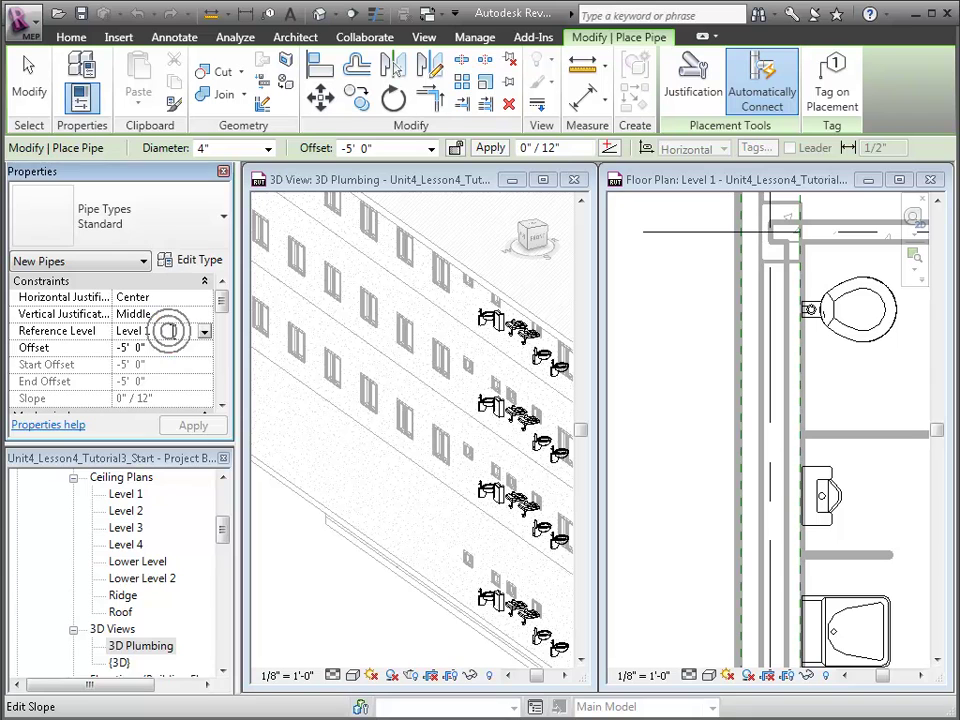
pyautogui.click(445, 615)
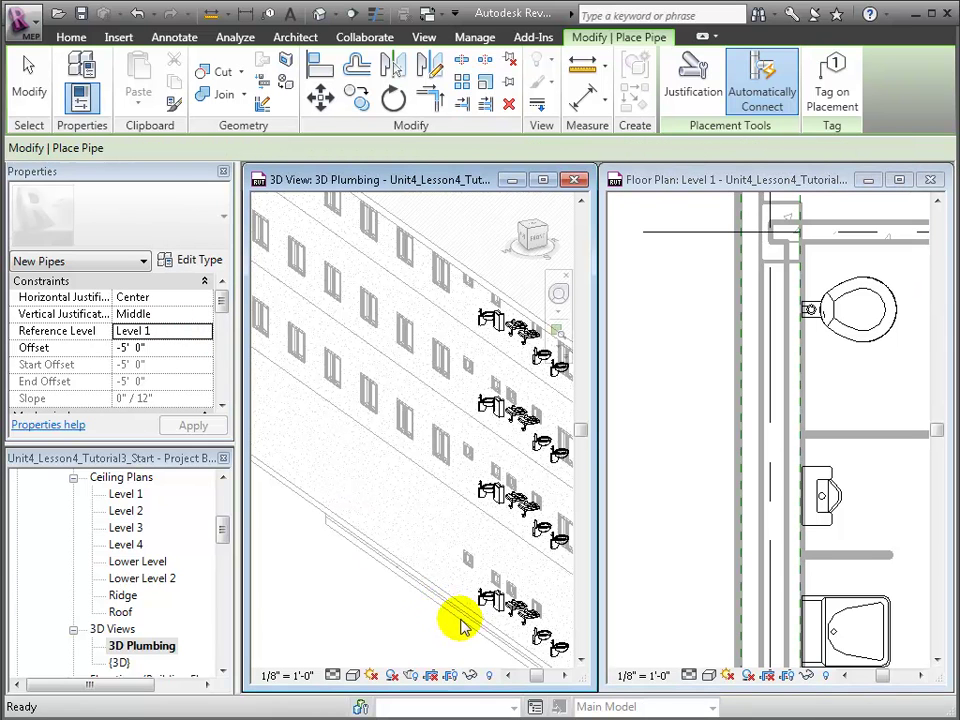
# Draw the riser from its start point in 3D up to a 45' 0" offset, then end the pipe tool
pyautogui.press('p')
pyautogui.press('i')
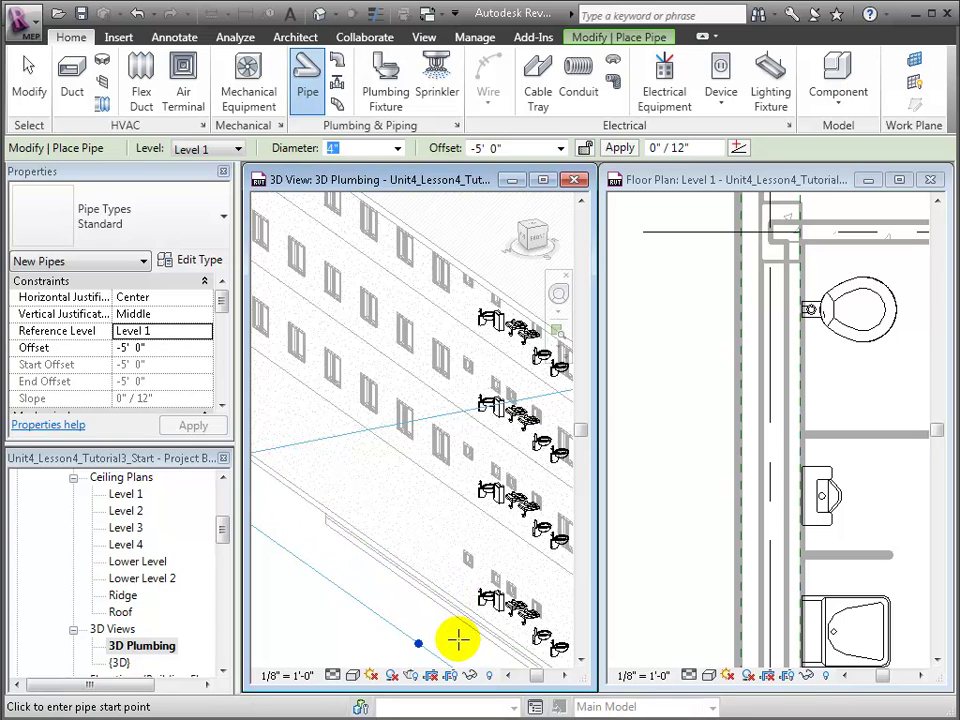
pyautogui.click(458, 640)
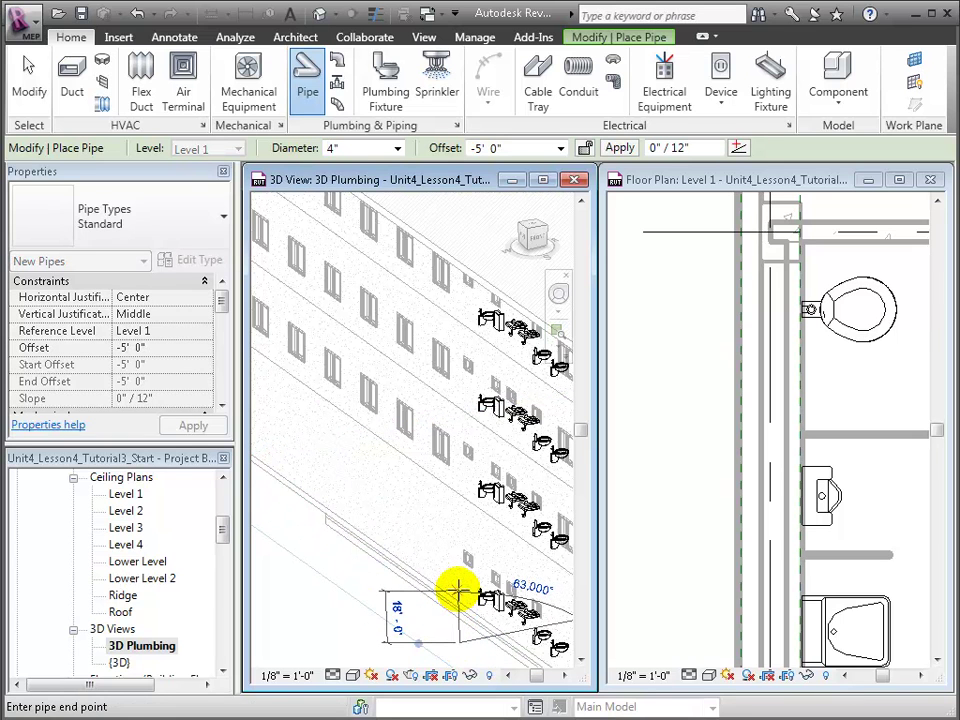
pyautogui.click(505, 148)
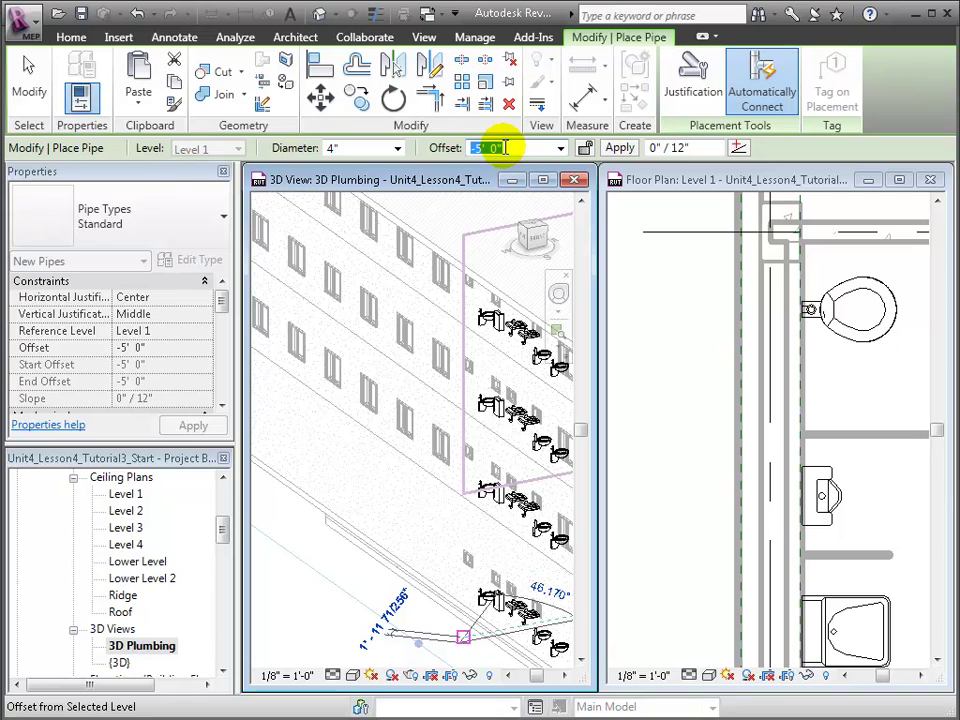
pyautogui.click(620, 150)
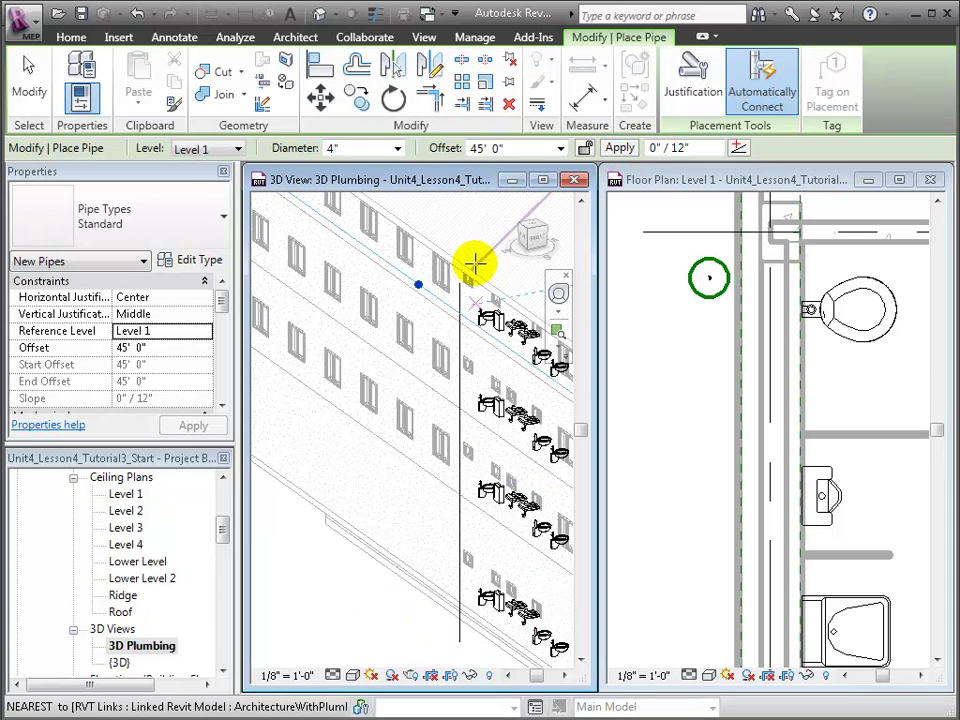
pyautogui.press('Escape')
pyautogui.press('Escape')
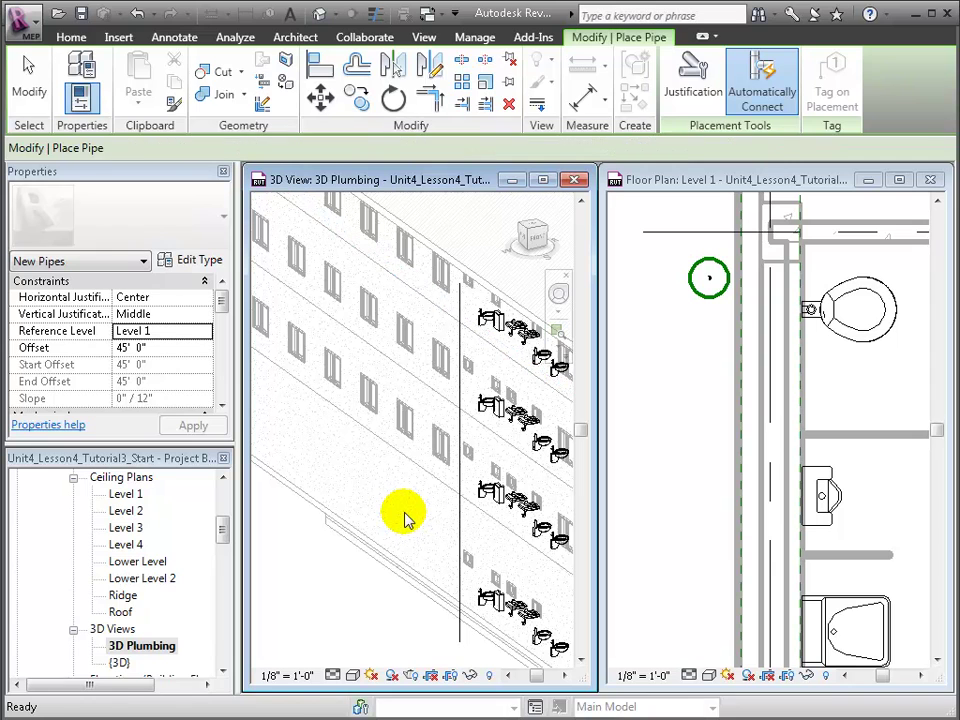
# Select the riser and switch the Level 1 plan's detail level to Fine
pyautogui.click(457, 510)
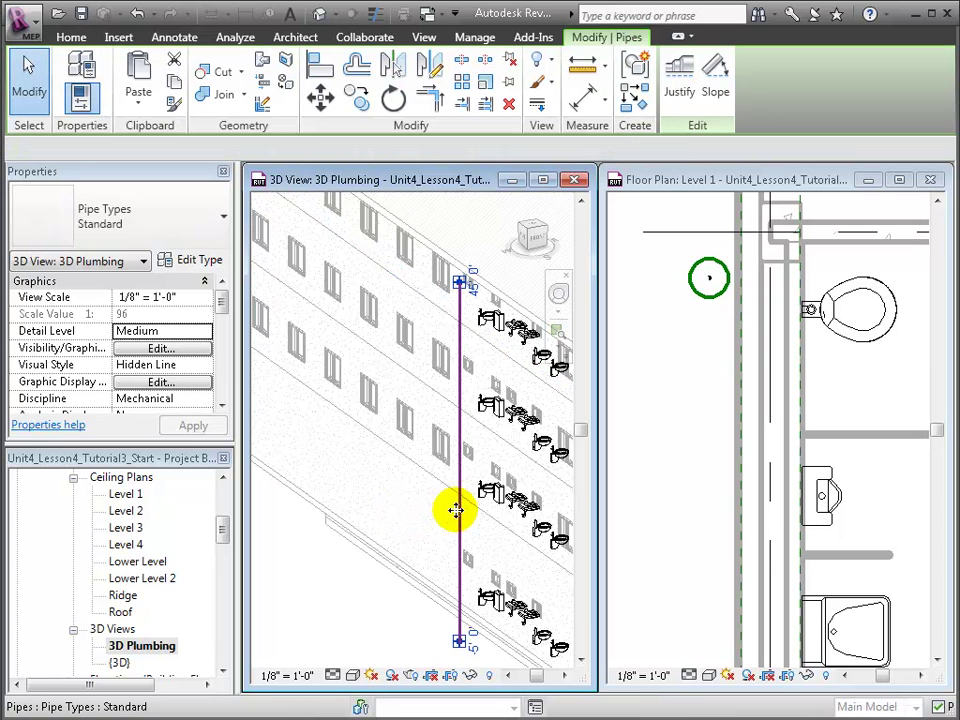
pyautogui.click(460, 518)
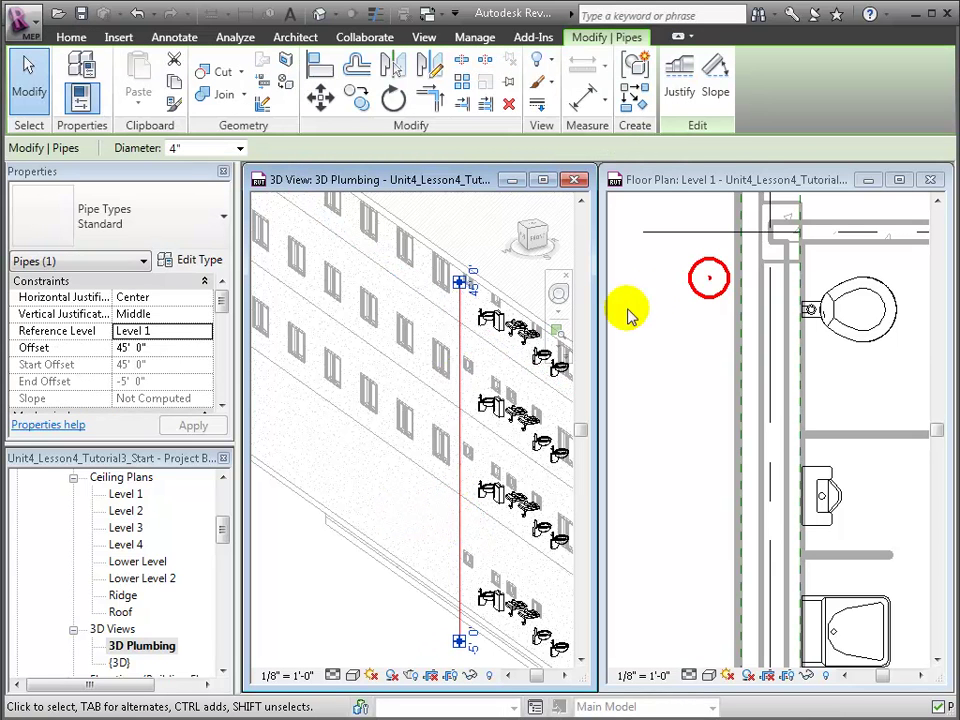
pyautogui.click(700, 297)
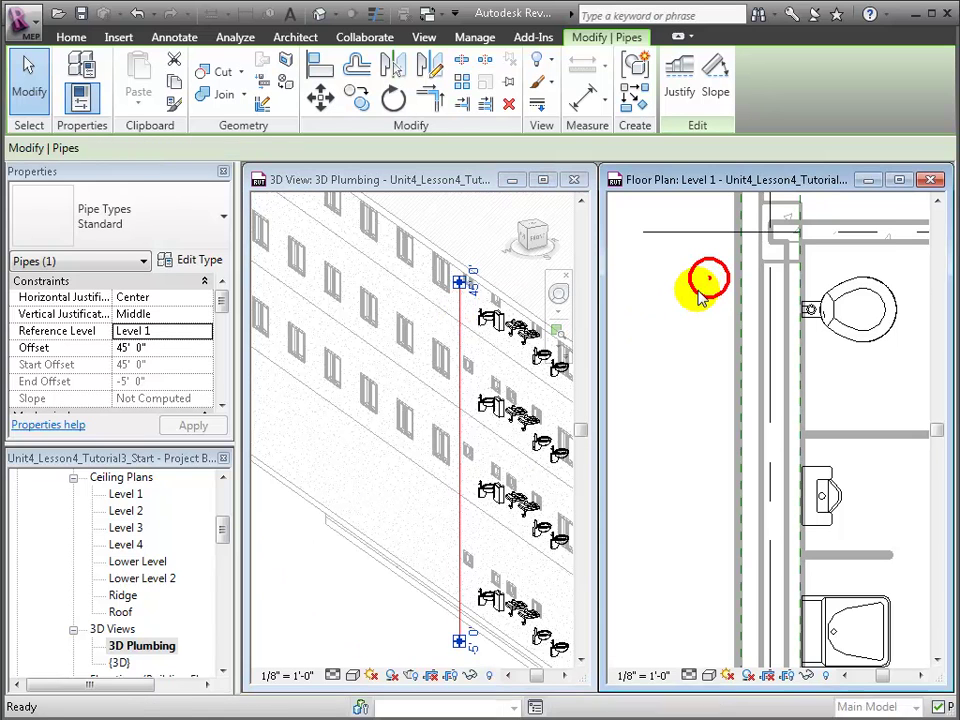
pyautogui.click(705, 282)
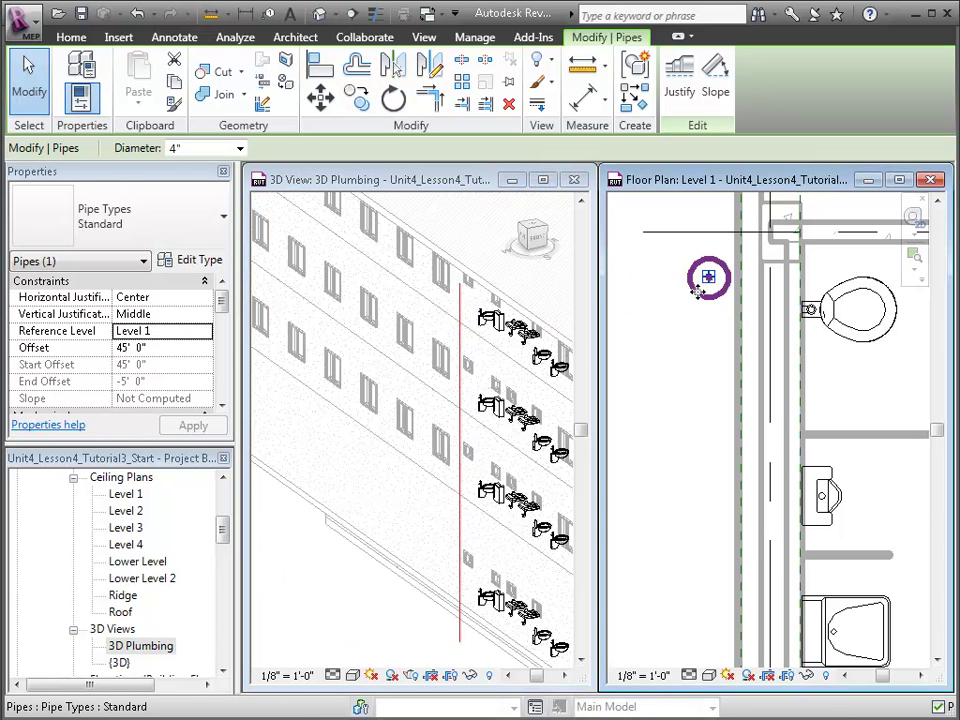
pyautogui.click(690, 675)
pyautogui.click(690, 656)
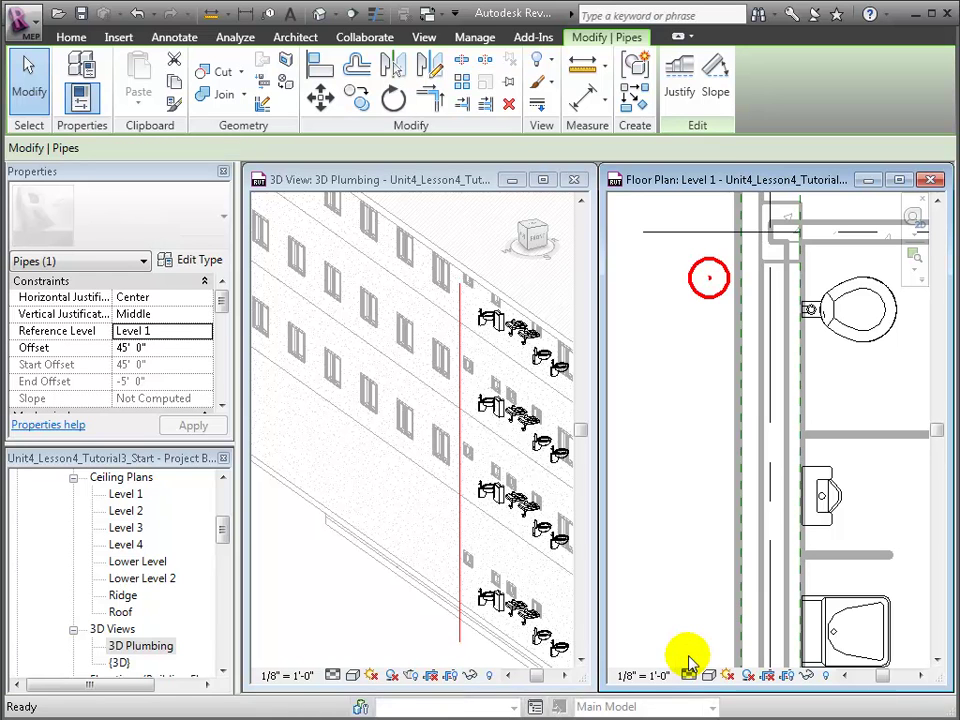
pyautogui.click(689, 647)
pyautogui.click(708, 284)
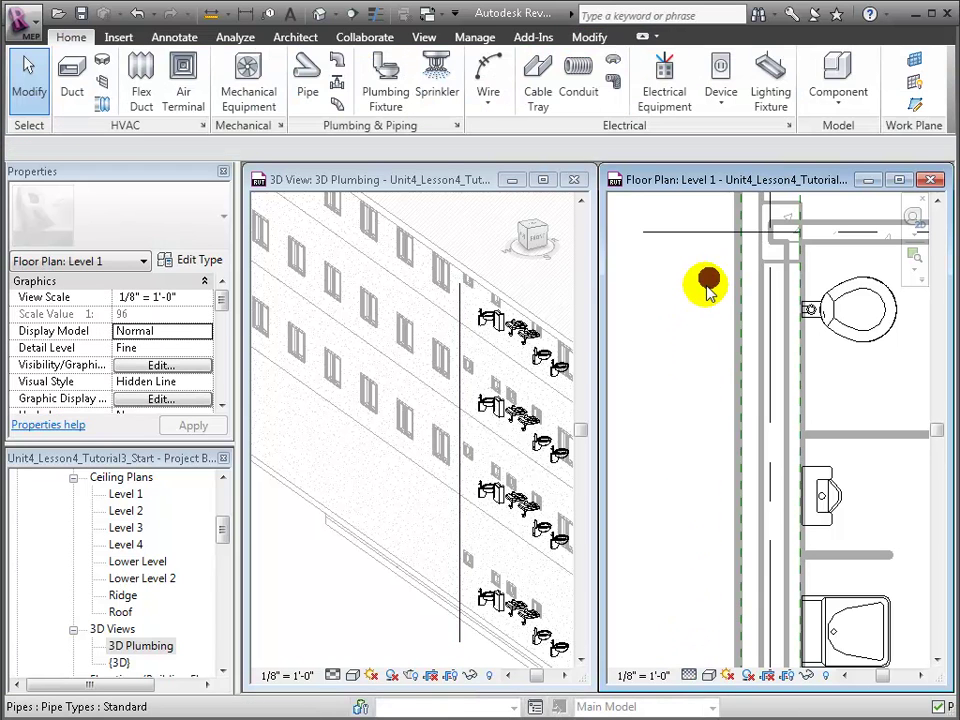
# Move the riser by its centre point into the wall chase beside the toilet
pyautogui.click(558, 40)
pyautogui.click(592, 37)
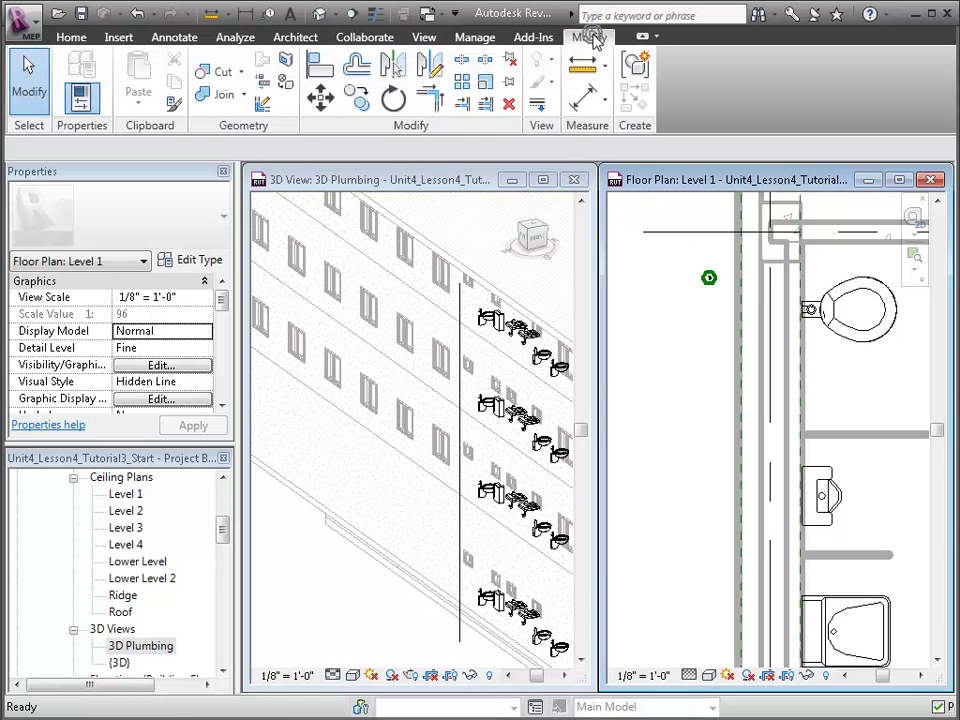
pyautogui.click(312, 102)
pyautogui.scroll(2, 716, 340)
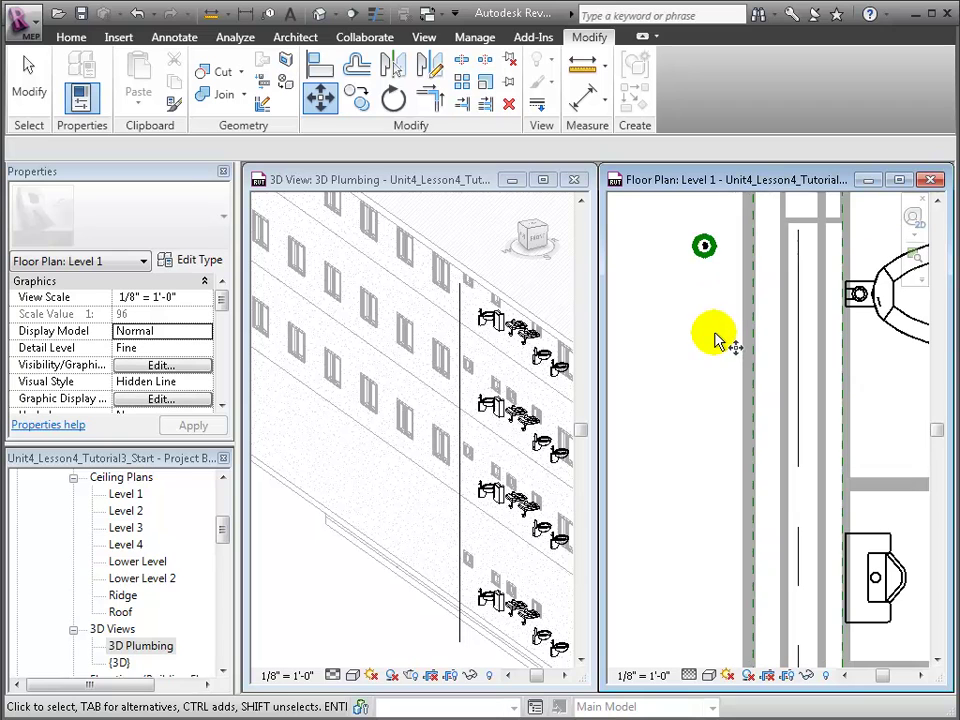
pyautogui.click(706, 252)
pyautogui.press('Return')
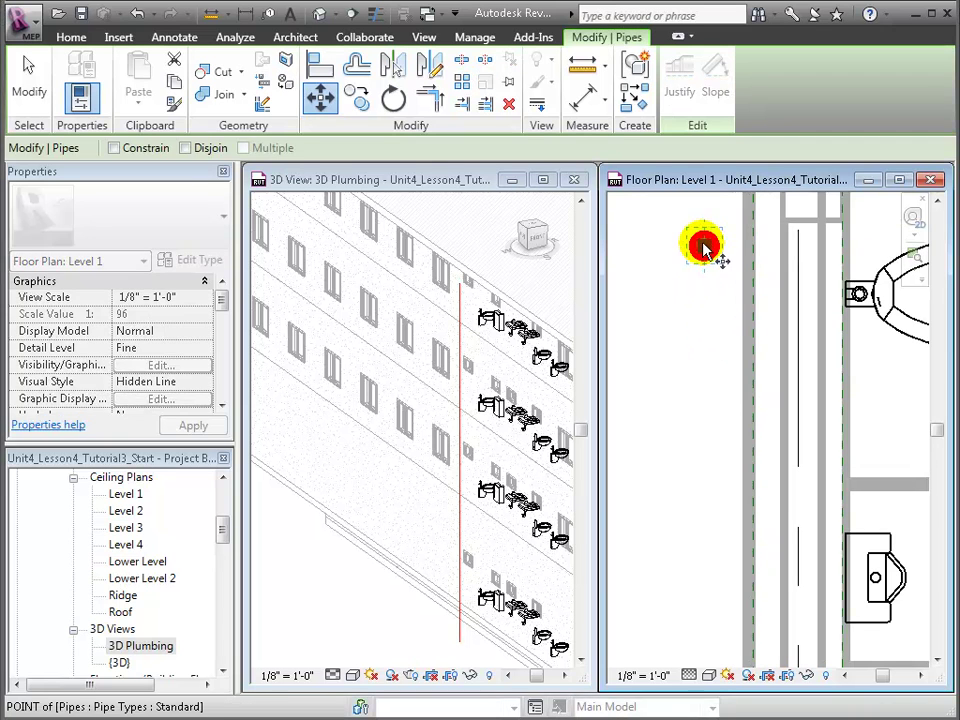
pyautogui.click(705, 248)
pyautogui.click(806, 248)
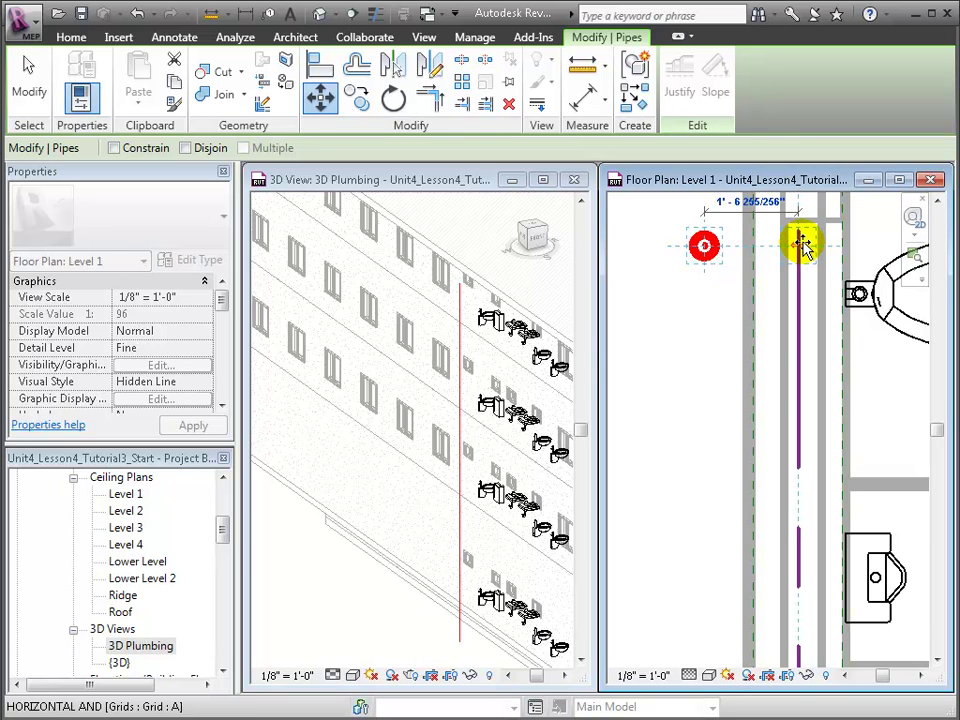
pyautogui.click(806, 248)
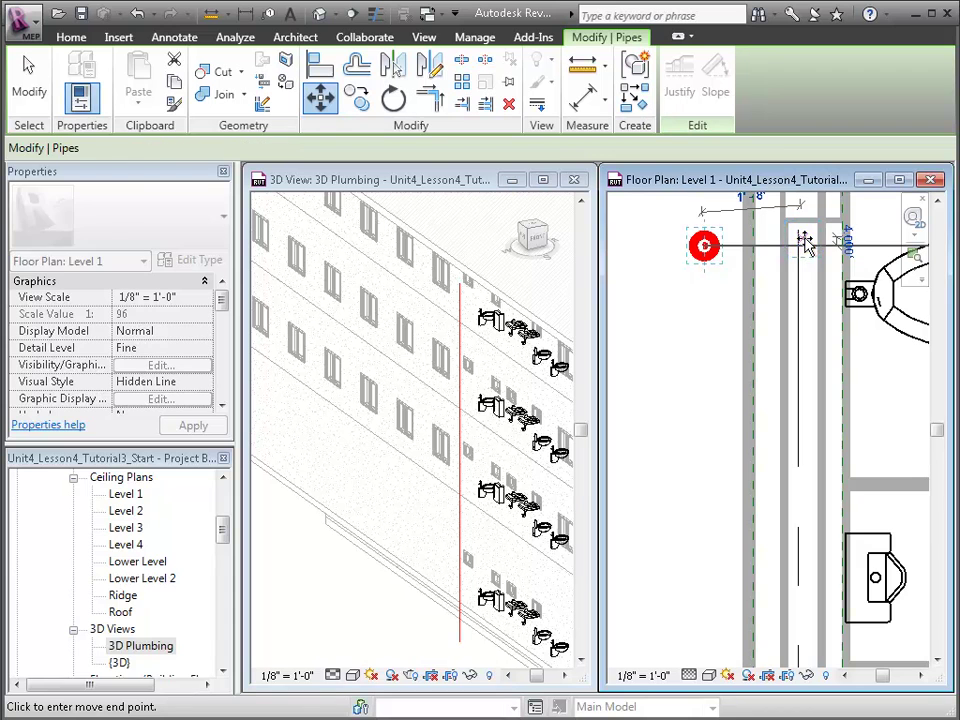
pyautogui.click(804, 238)
pyautogui.click(700, 315)
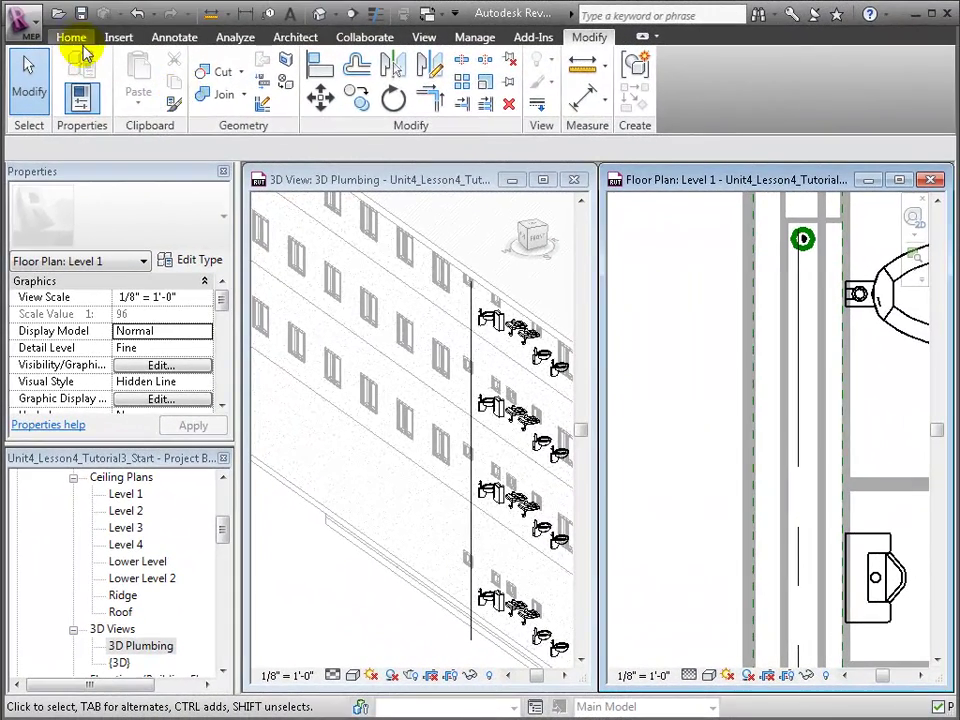
# Start a 4" pipe with a -1' 0" offset and a 1/2" per 12" slope
pyautogui.click(80, 42)
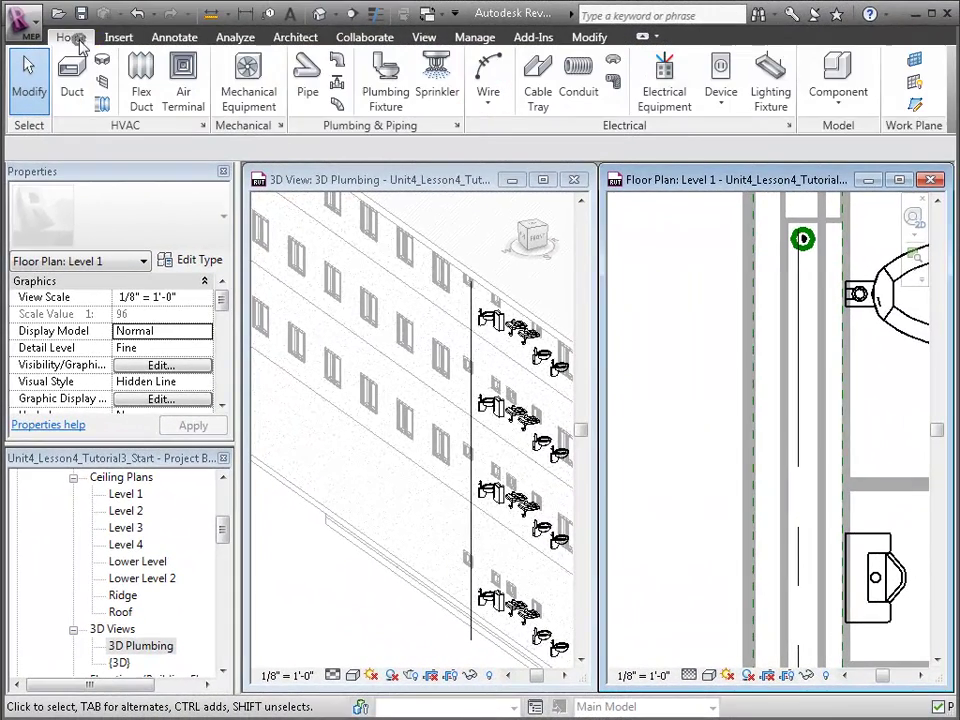
pyautogui.click(305, 80)
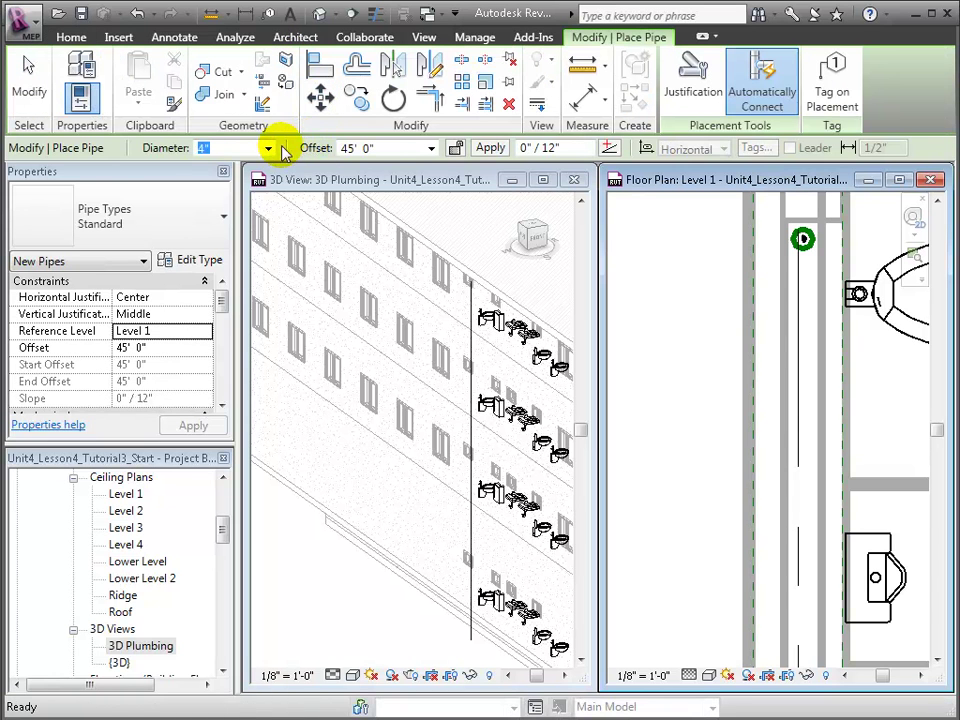
pyautogui.click(386, 147)
pyautogui.write('-1')
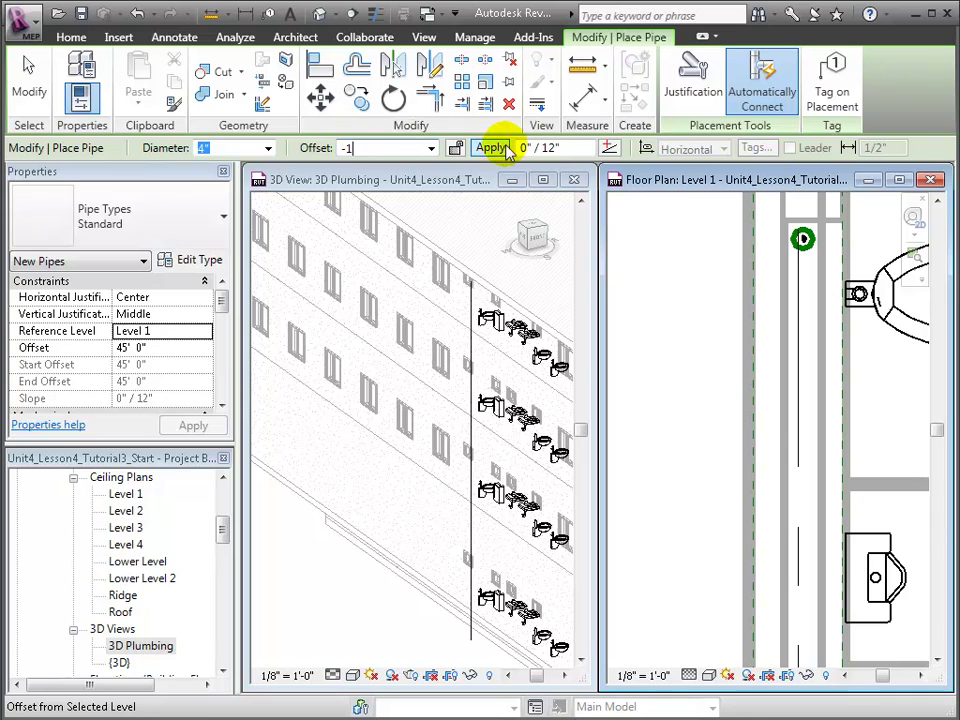
pyautogui.click(490, 147)
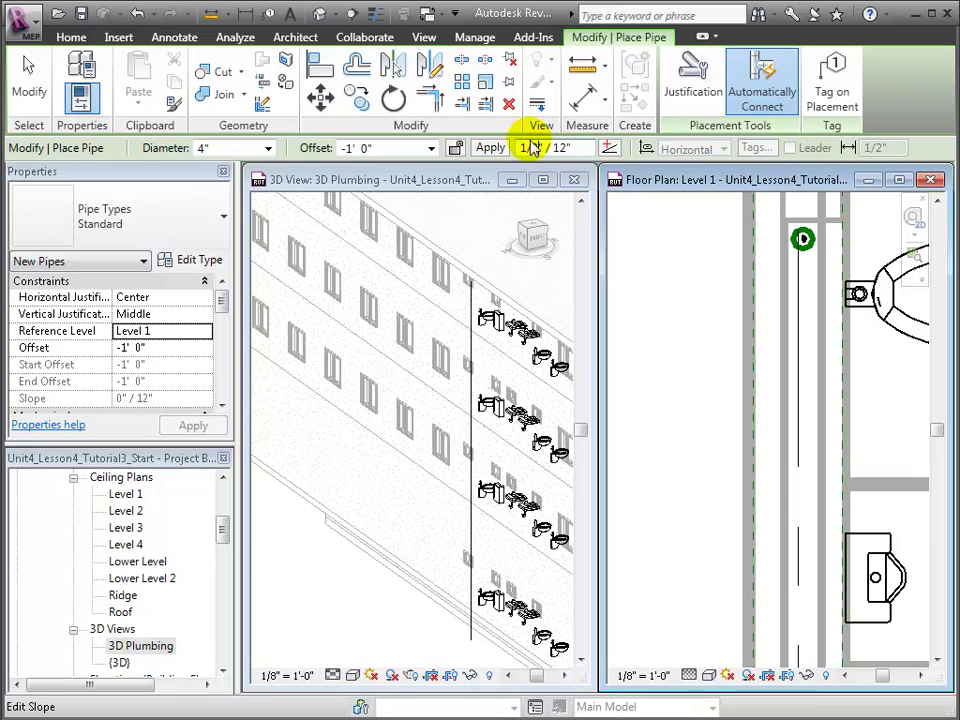
pyautogui.click(608, 148)
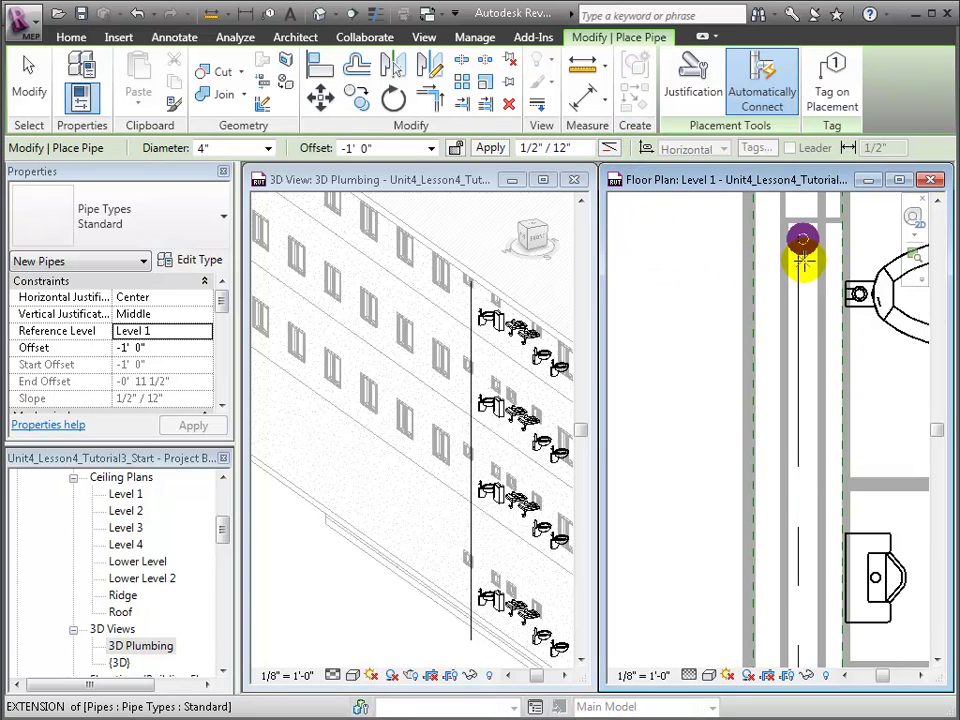
# Draw the sloped pipe from the lower water closet to beside the top toilet
pyautogui.scroll(-2, 675, 375)
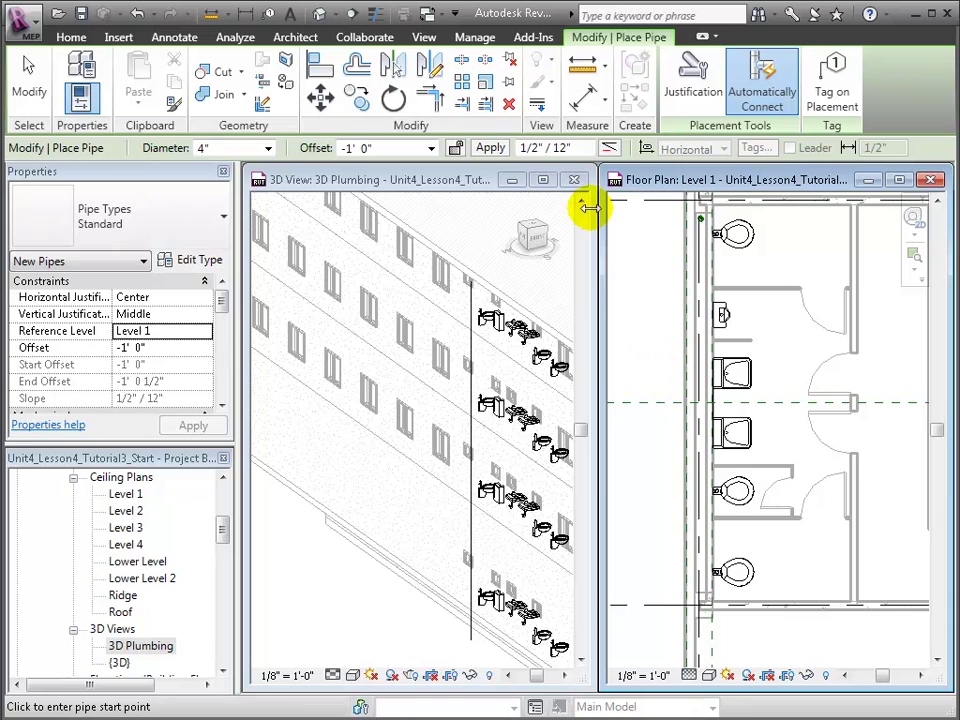
pyautogui.scroll(1, 655, 452)
pyautogui.scroll(-1, 655, 452)
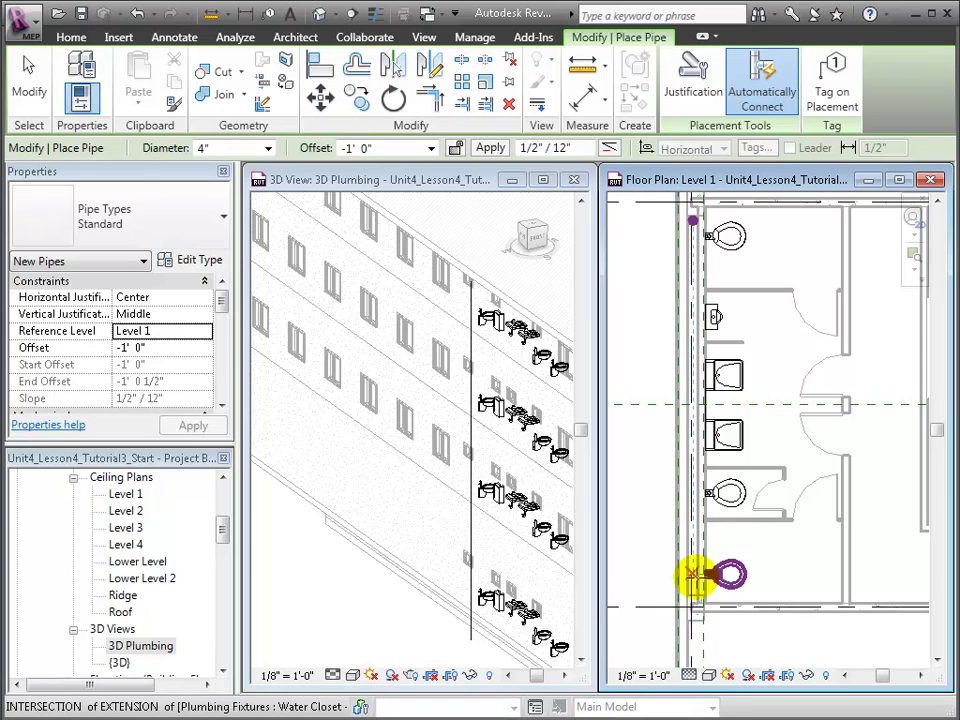
pyautogui.click(692, 575)
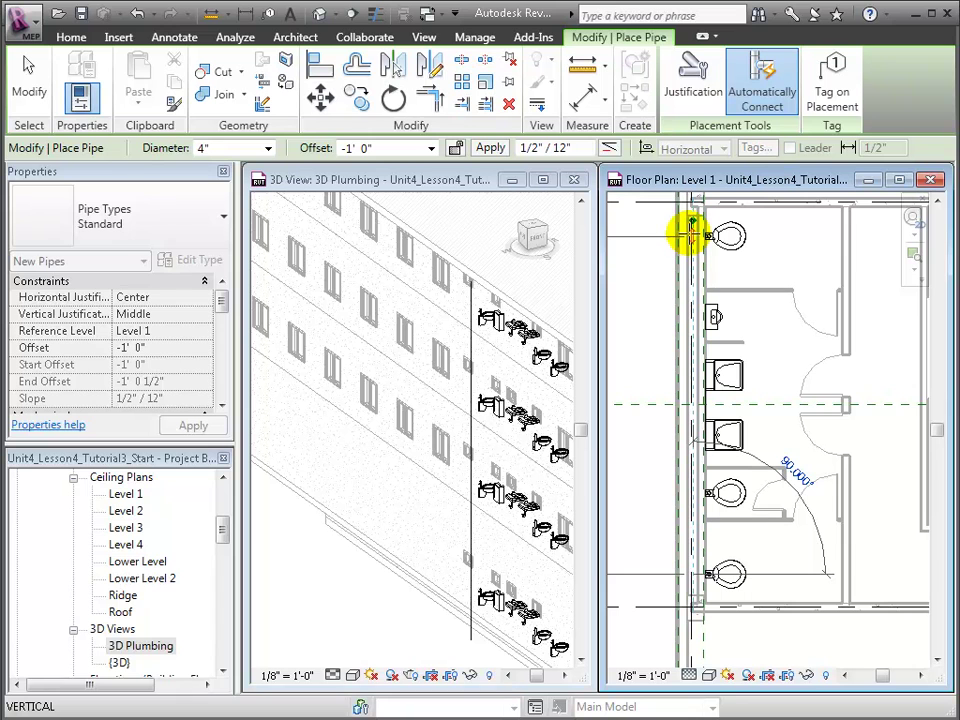
pyautogui.click(691, 230)
# Set the Level 1 View Range's view depth to Level Below and apply it
pyautogui.press('Escape')
pyautogui.press('Escape')
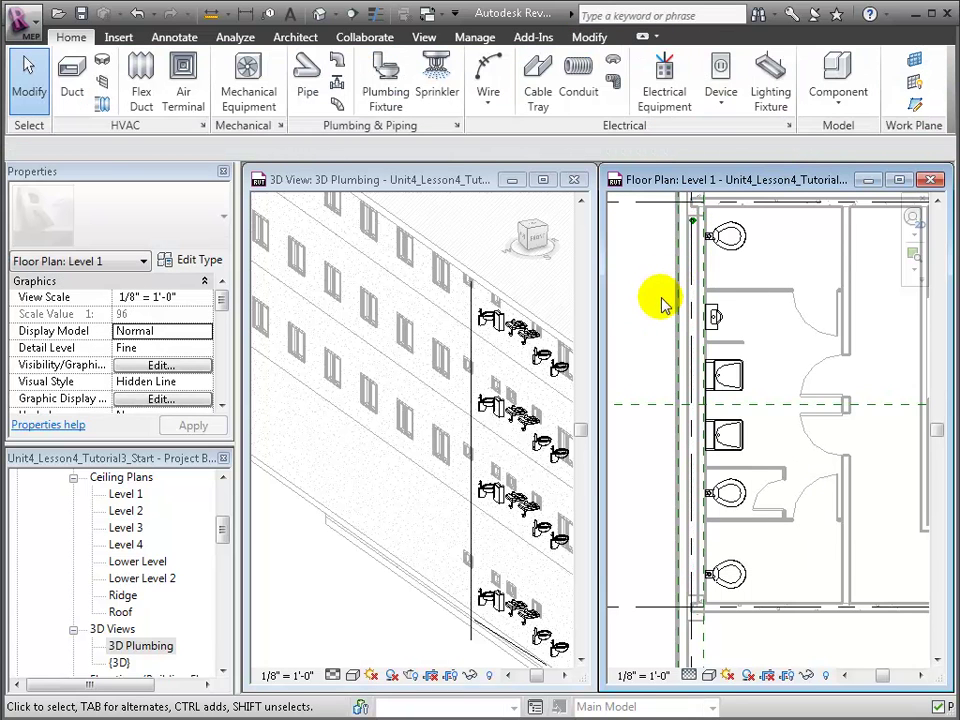
pyautogui.moveTo(222, 306); pyautogui.dragTo(222, 375)
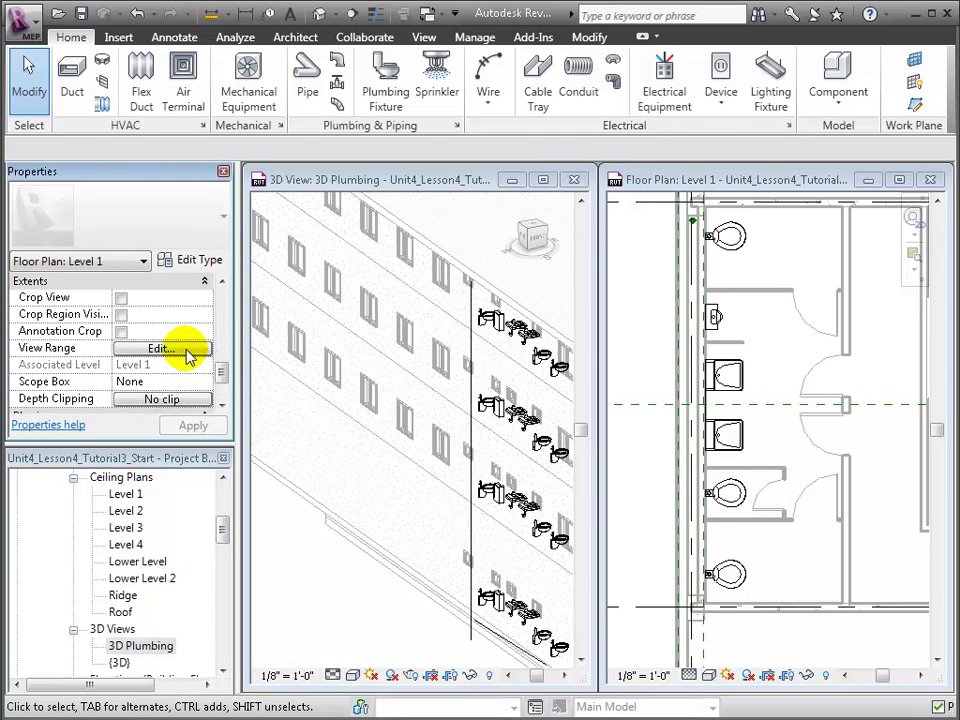
pyautogui.click(187, 354)
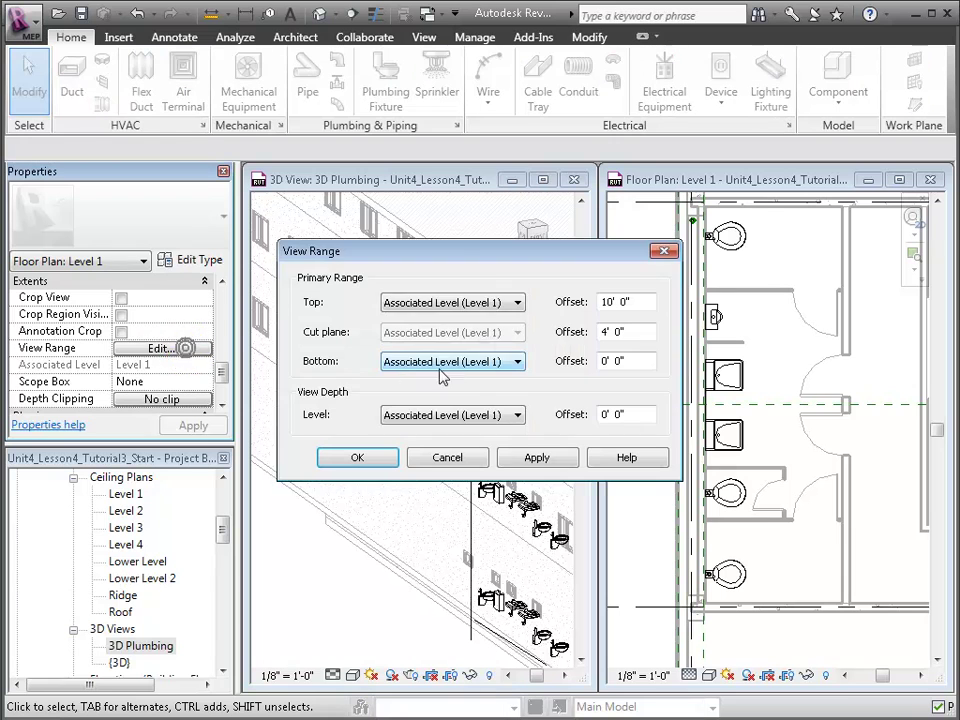
pyautogui.click(517, 418)
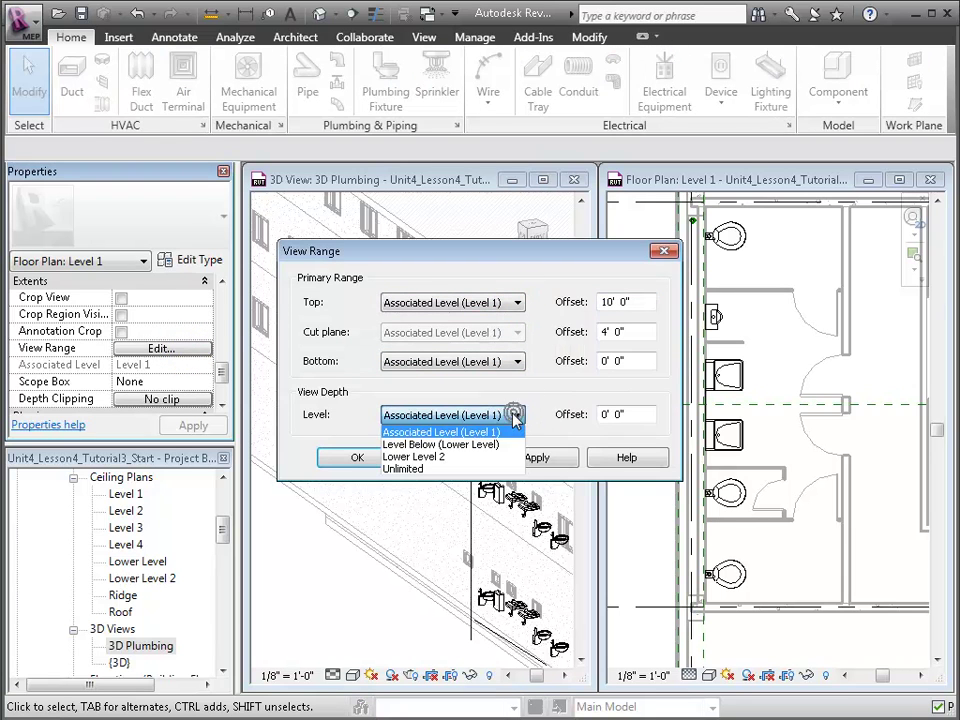
pyautogui.click(483, 446)
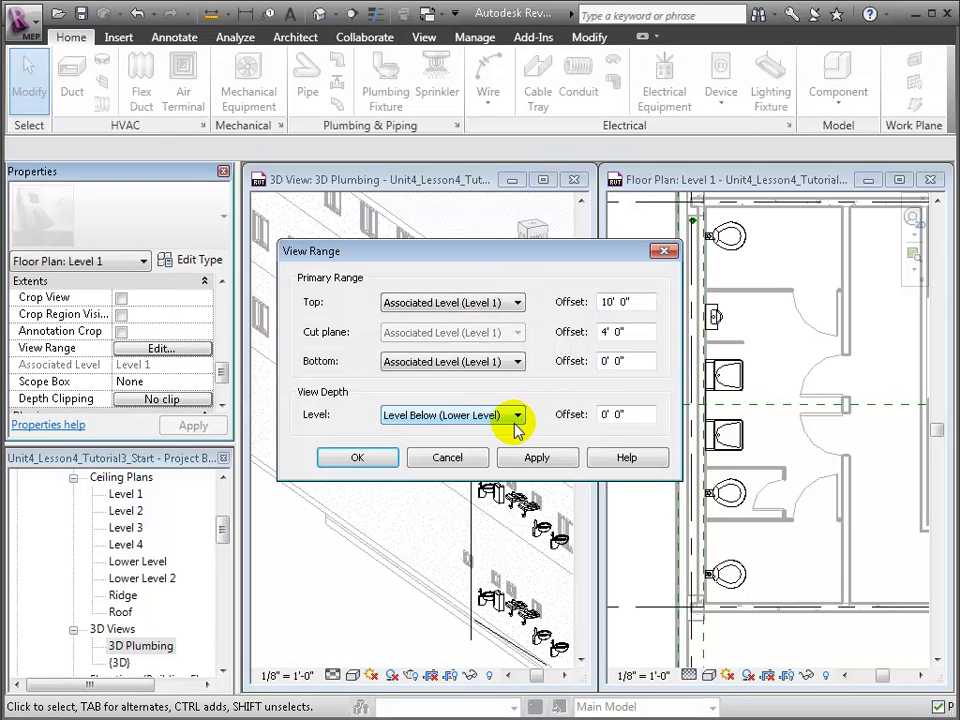
pyautogui.click(537, 457)
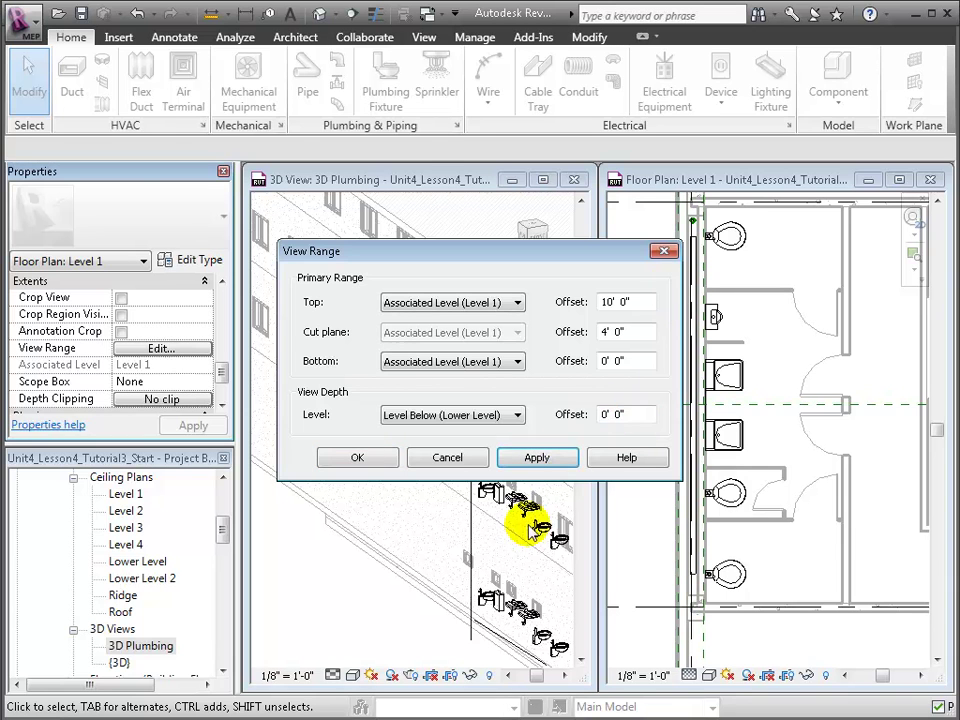
pyautogui.click(383, 463)
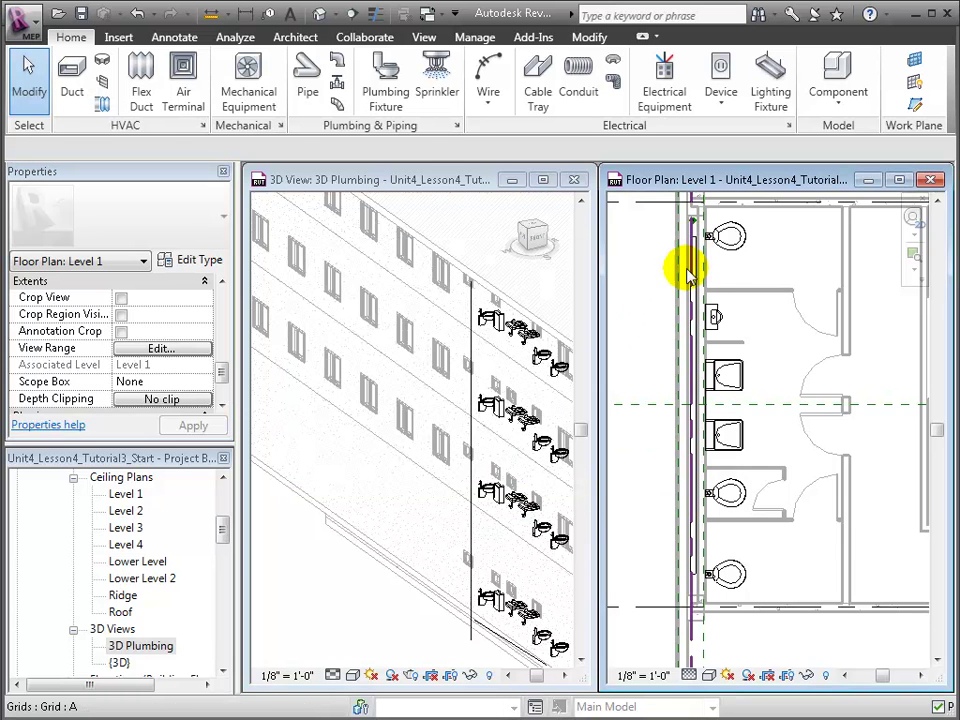
pyautogui.scroll(1, 671, 349)
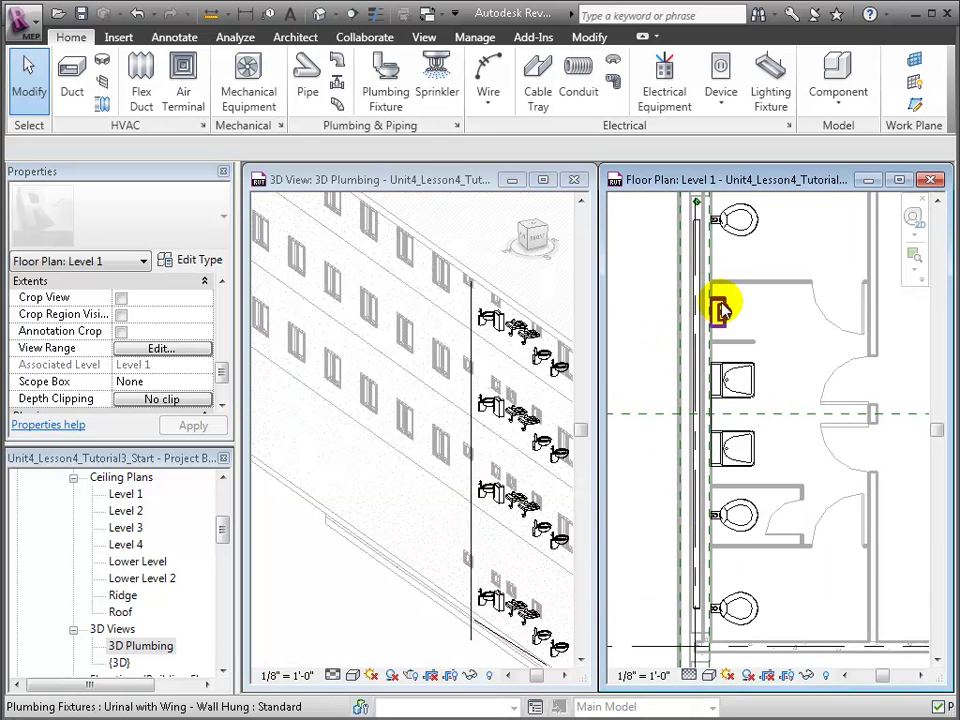
# Drag the sloped pipe's end grip to extend it to 20'-6"
pyautogui.click(706, 232)
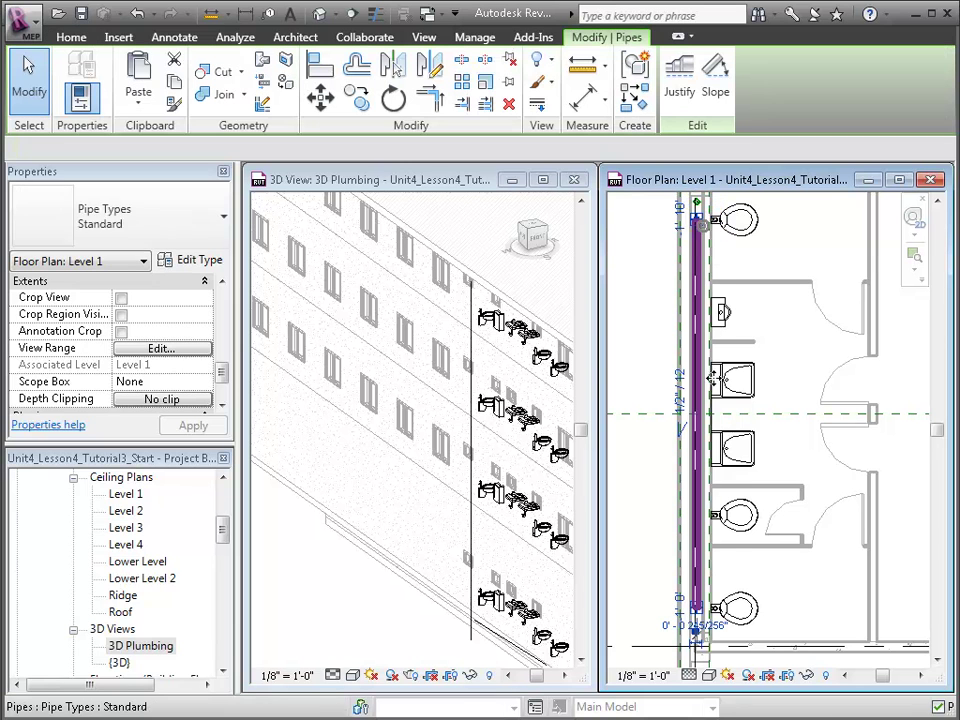
pyautogui.moveTo(697, 606); pyautogui.dragTo(700, 612)
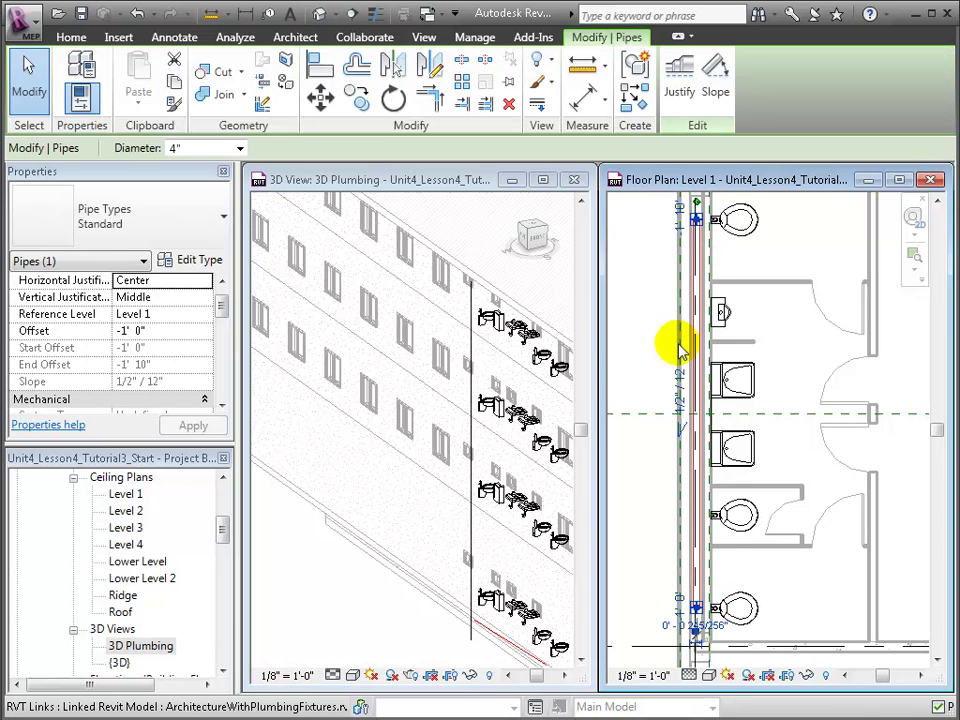
pyautogui.moveTo(695, 607); pyautogui.dragTo(697, 618)
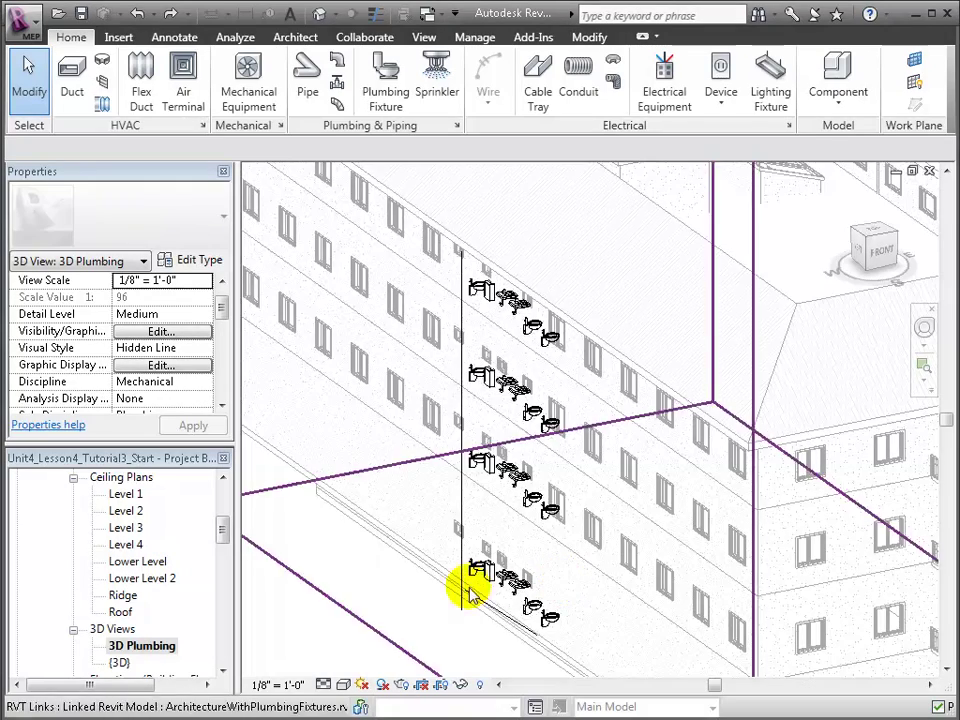
# Orbit the 3D Plumbing view and set its detail level to Fine
pyautogui.moveTo(407, 561)
pyautogui.keyDown('shift'); pyautogui.mouseDown(button='middle')
pyautogui.moveTo(468, 578)
pyautogui.moveTo(514, 531)
pyautogui.moveTo(519, 493)
pyautogui.mouseUp(button='middle'); pyautogui.keyUp('shift')
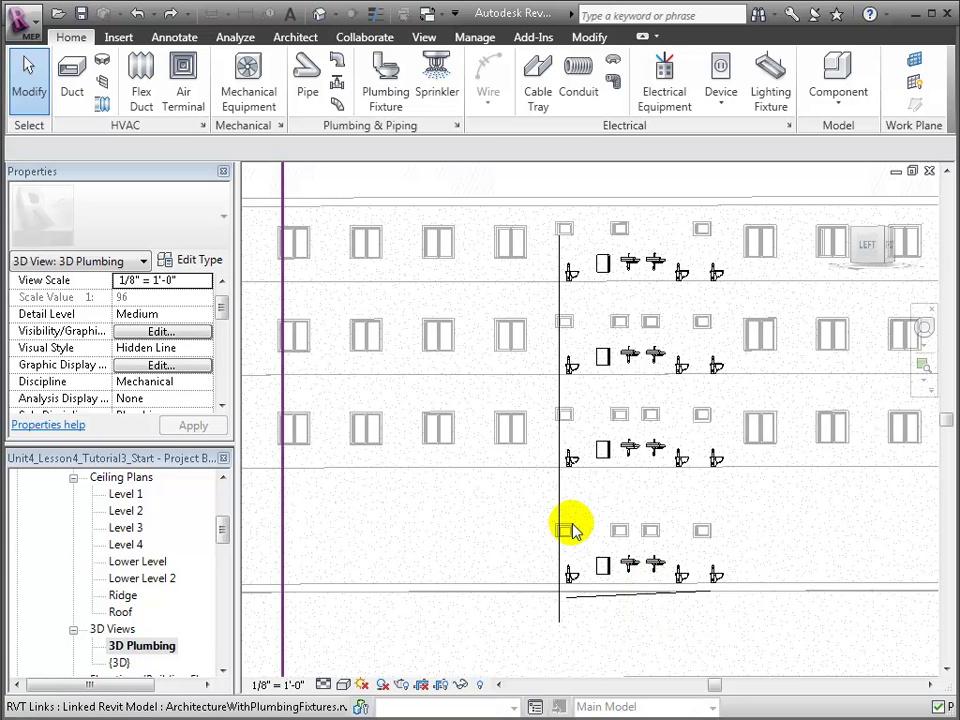
pyautogui.click(343, 684)
pyautogui.click(343, 666)
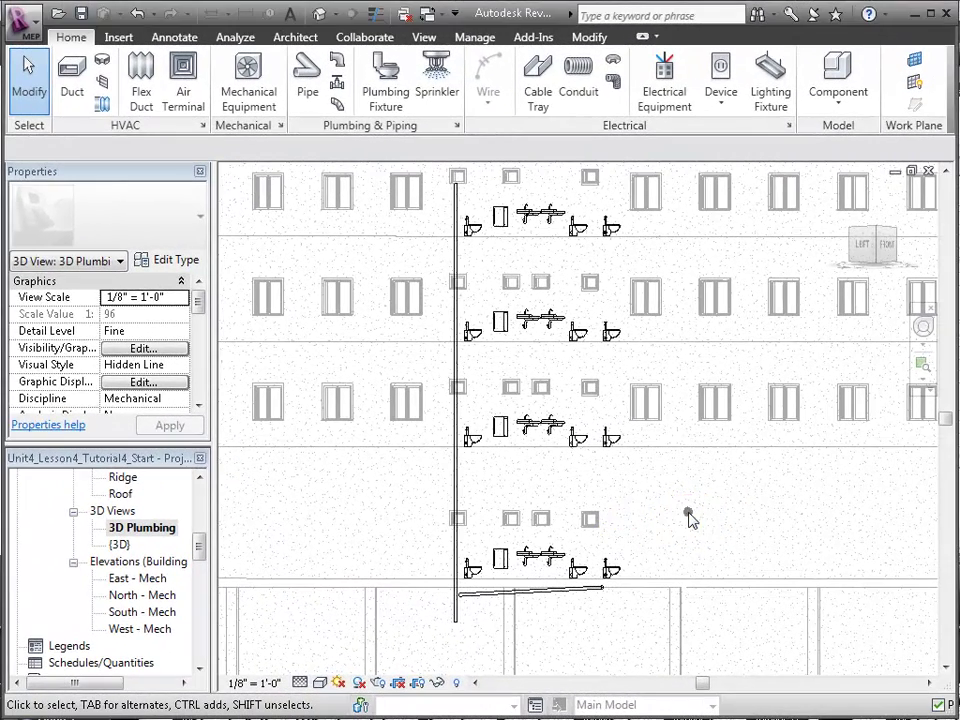
# In VG's Revit Links, uncheck Architectural Model (with Plumbing).rvt and apply
pyautogui.press('v')
pyautogui.press('g')
pyautogui.click(499, 117)
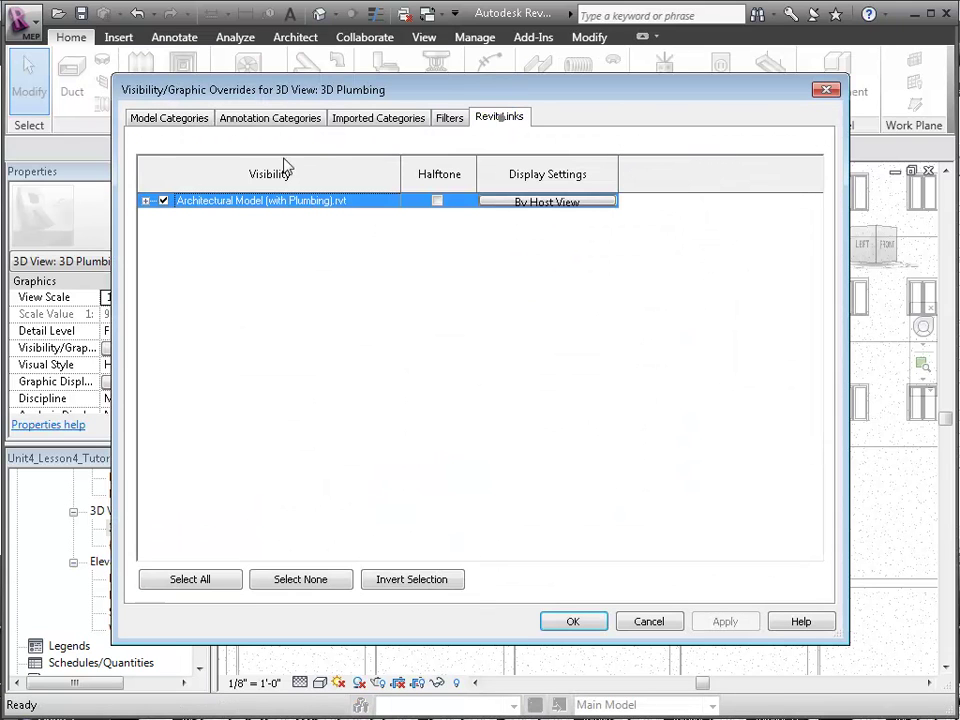
pyautogui.click(164, 201)
pyautogui.click(726, 621)
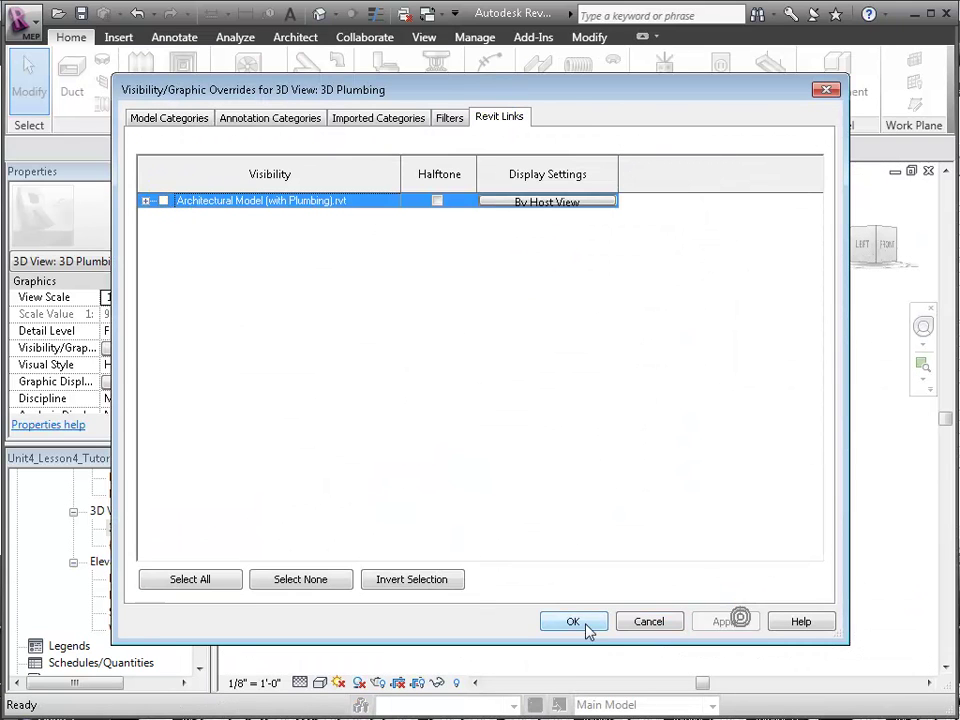
pyautogui.click(573, 621)
pyautogui.moveTo(578, 621)
pyautogui.mouseDown(button='middle')
pyautogui.moveTo(663, 530)
pyautogui.moveTo(654, 514)
pyautogui.mouseUp(button='middle')
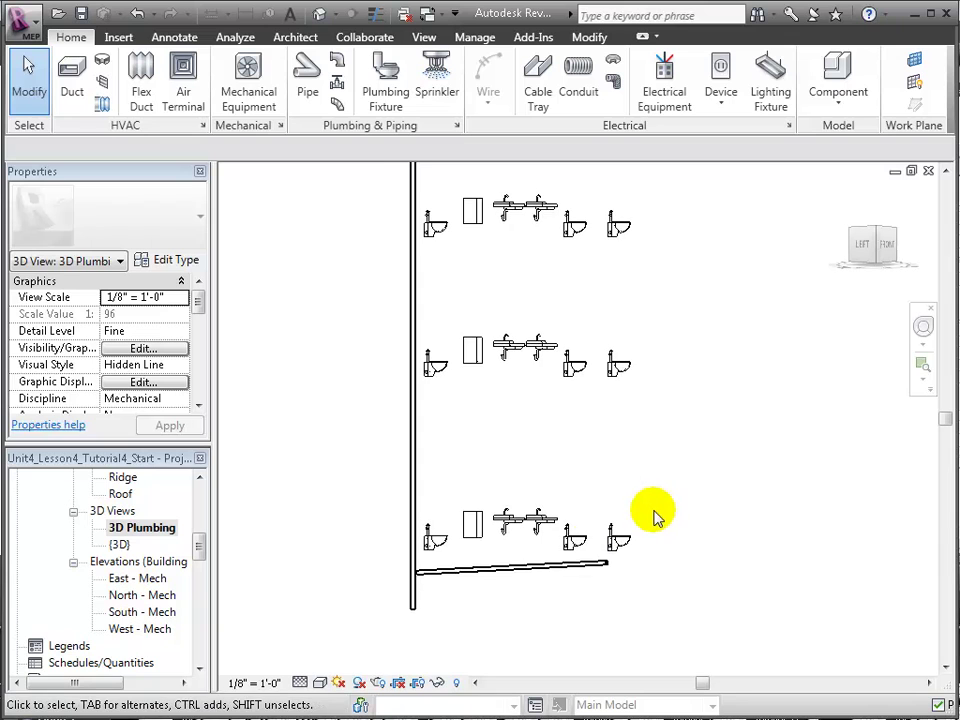
# Zoom in on the lower fixtures and drag the sloped branch pipe's left end onto the riser
pyautogui.press('z')
pyautogui.press('r')
pyautogui.moveTo(360, 462); pyautogui.dragTo(611, 643)
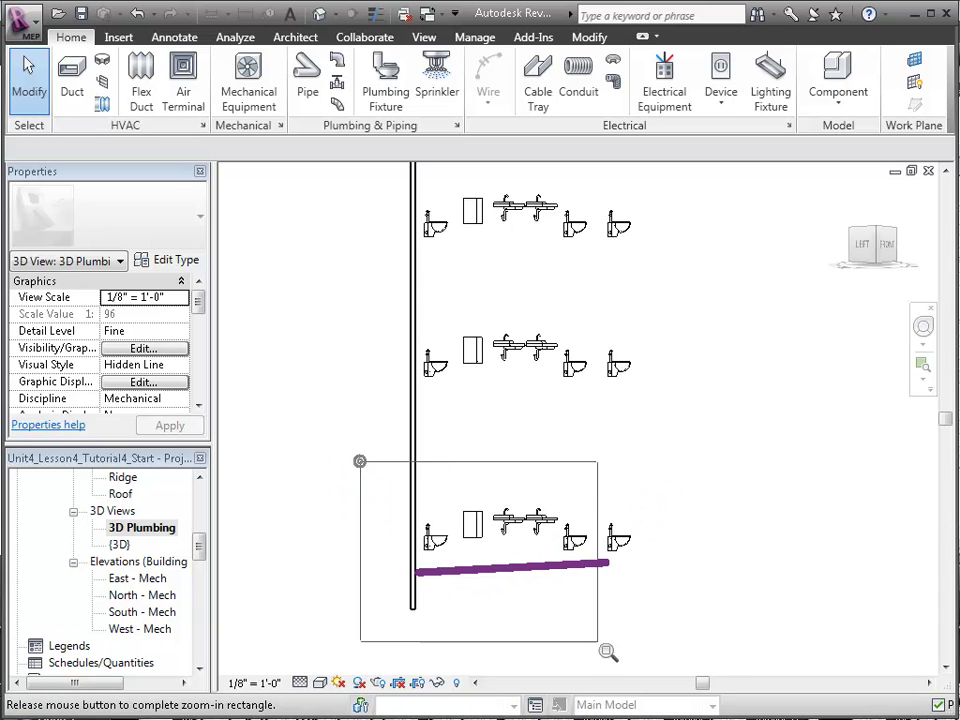
pyautogui.click(366, 477)
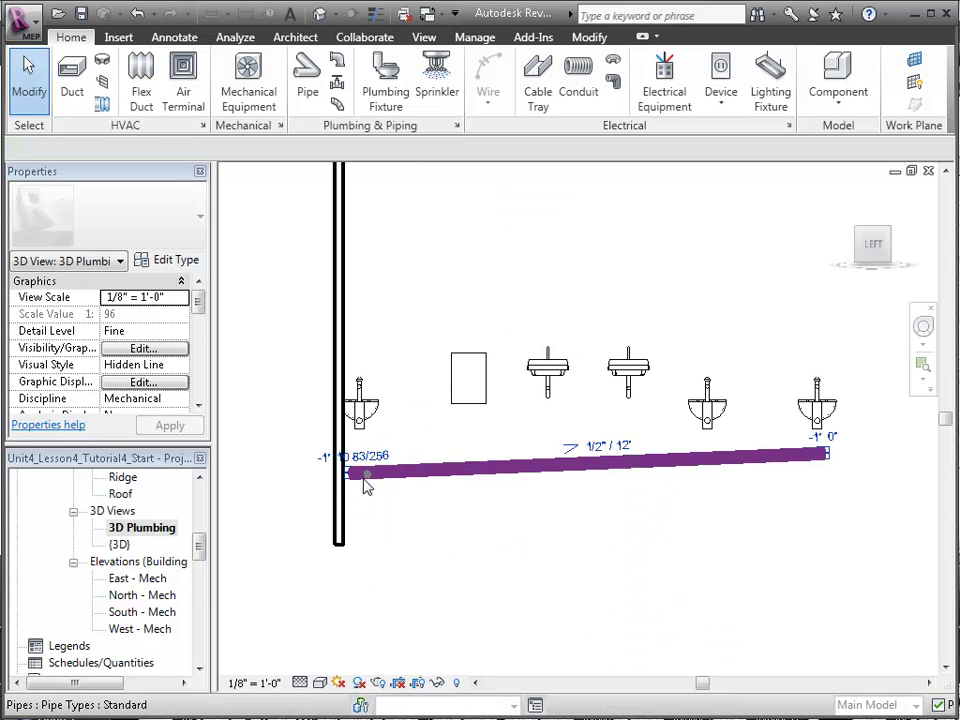
pyautogui.click(366, 477)
pyautogui.scroll(2, 356, 489)
pyautogui.scroll(2, 356, 489)
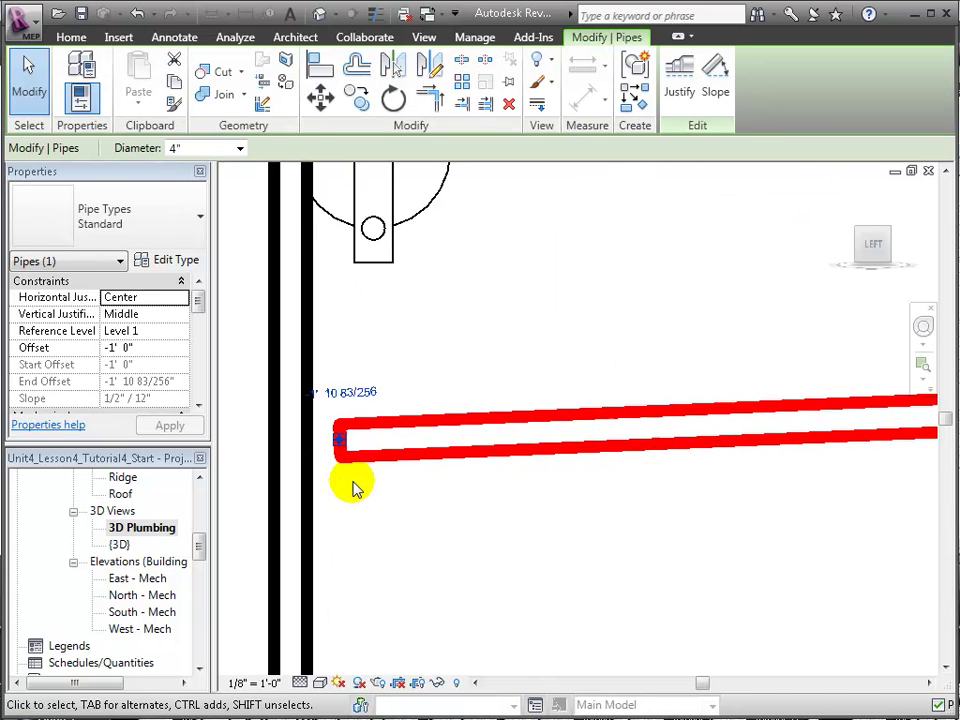
pyautogui.scroll(2, 340, 440)
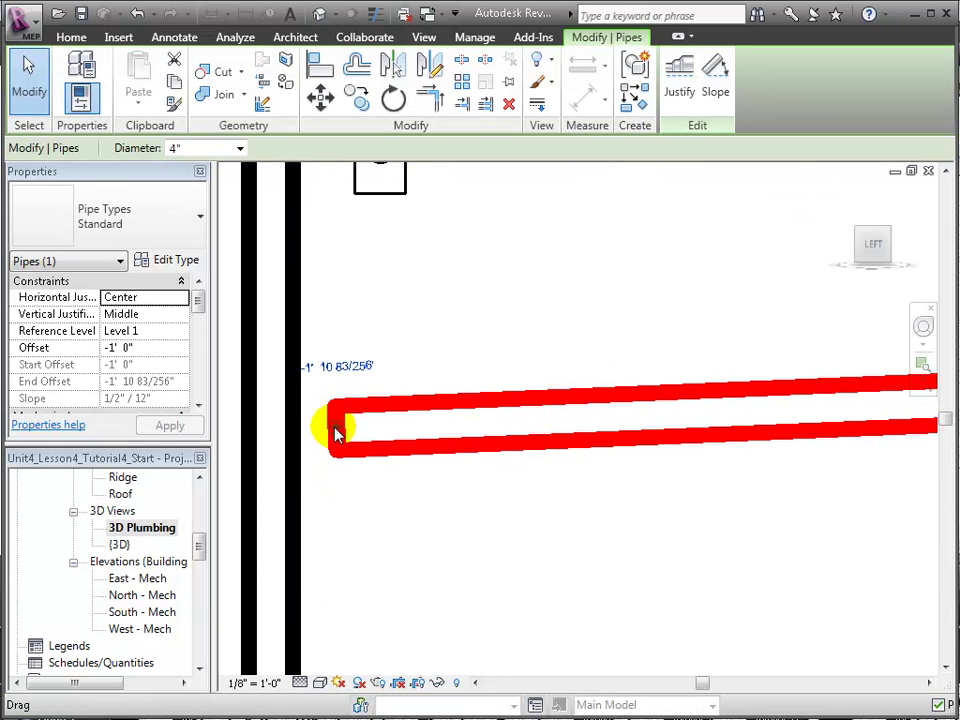
pyautogui.moveTo(335, 432); pyautogui.dragTo(270, 428)
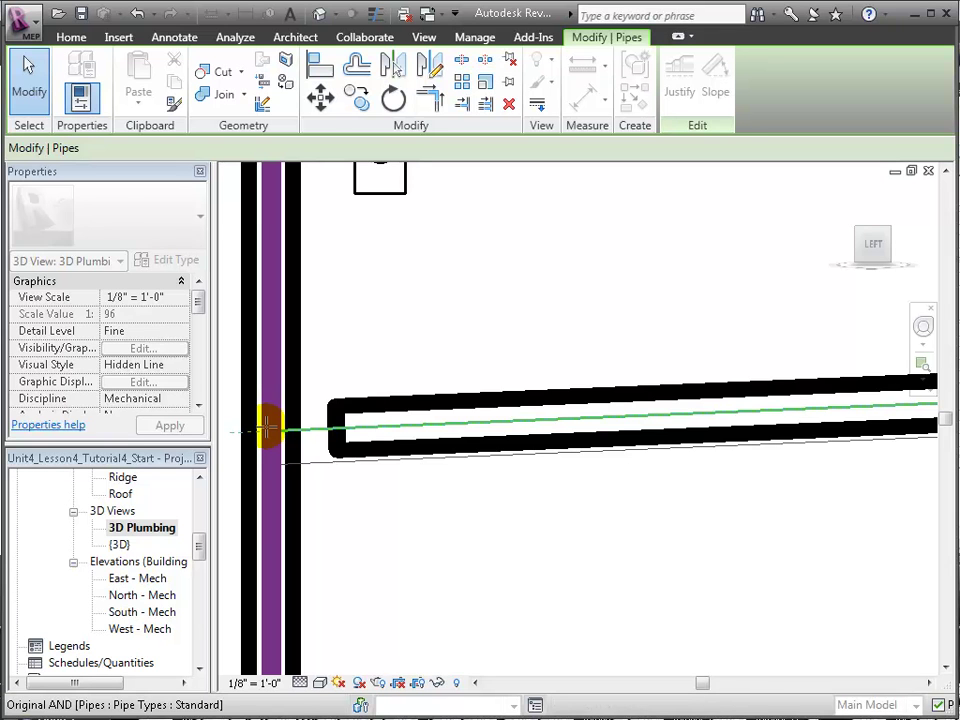
pyautogui.moveTo(268, 428); pyautogui.dragTo(268, 428)
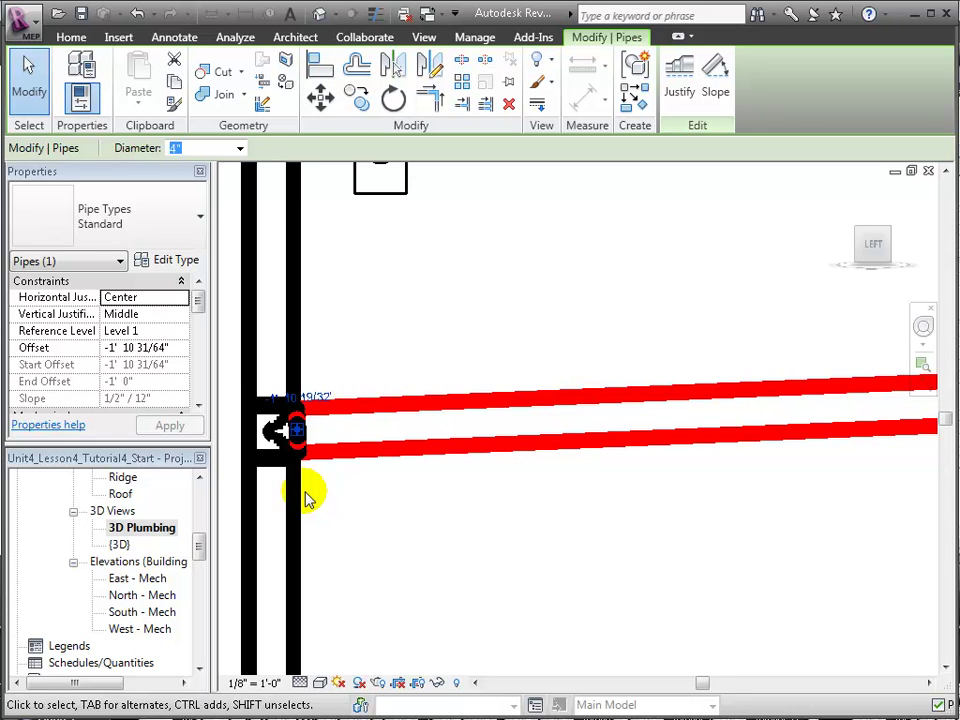
# Set the 3D view's visual style to Shaded with Edges
pyautogui.click(315, 683)
pyautogui.click(335, 622)
pyautogui.moveTo(311, 561); pyautogui.dragTo(675, 606, button='middle')
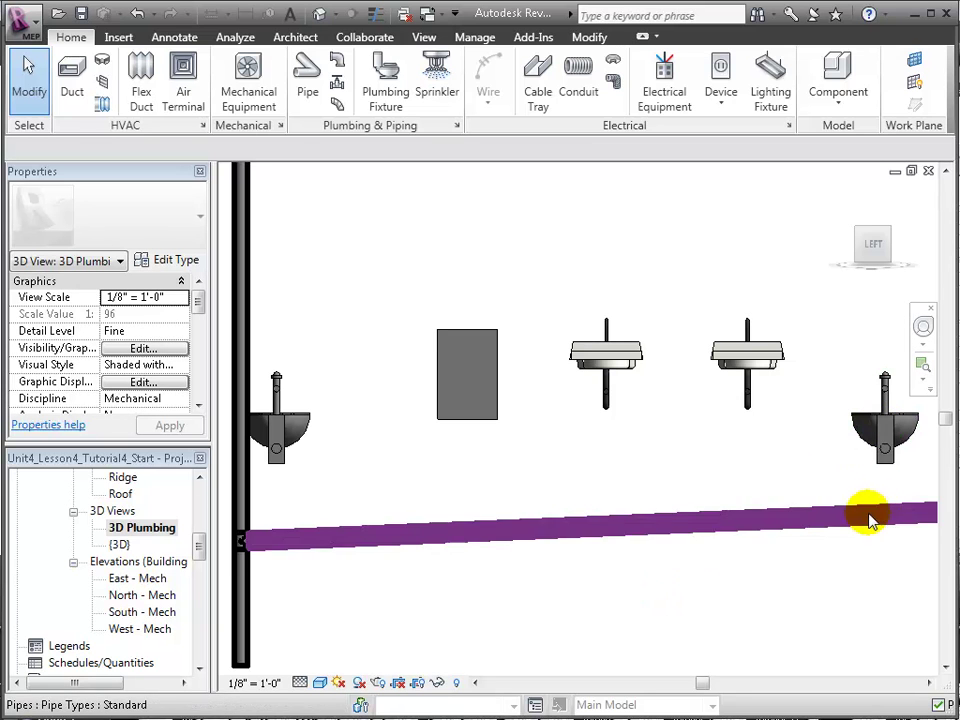
# Connect the first water closet into the main pipe through its 4-inch sanitary connector
pyautogui.click(874, 450)
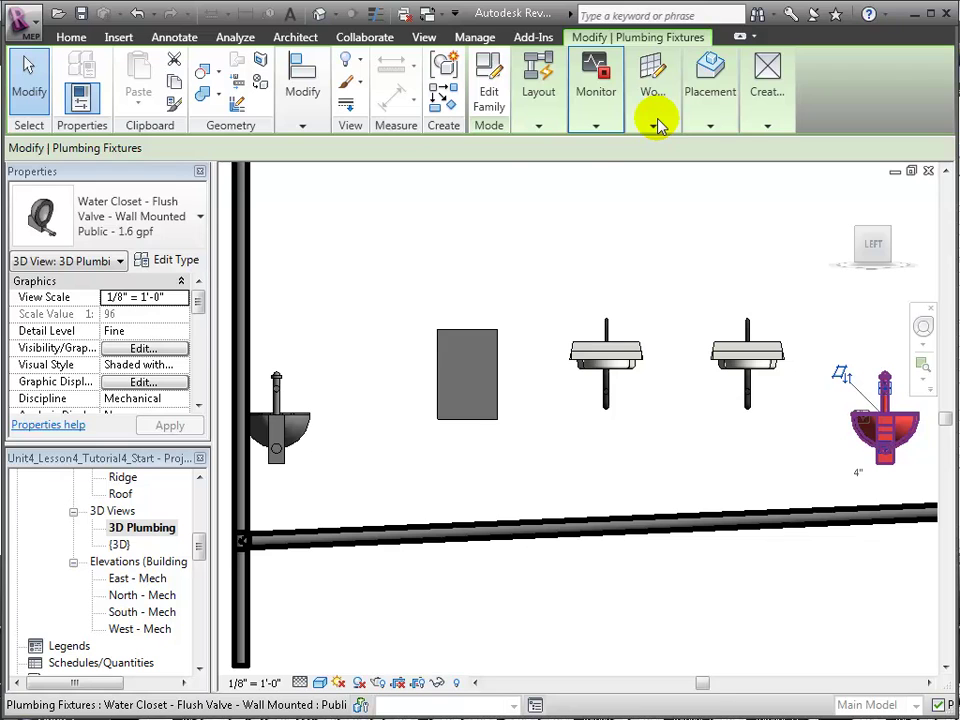
pyautogui.click(538, 125)
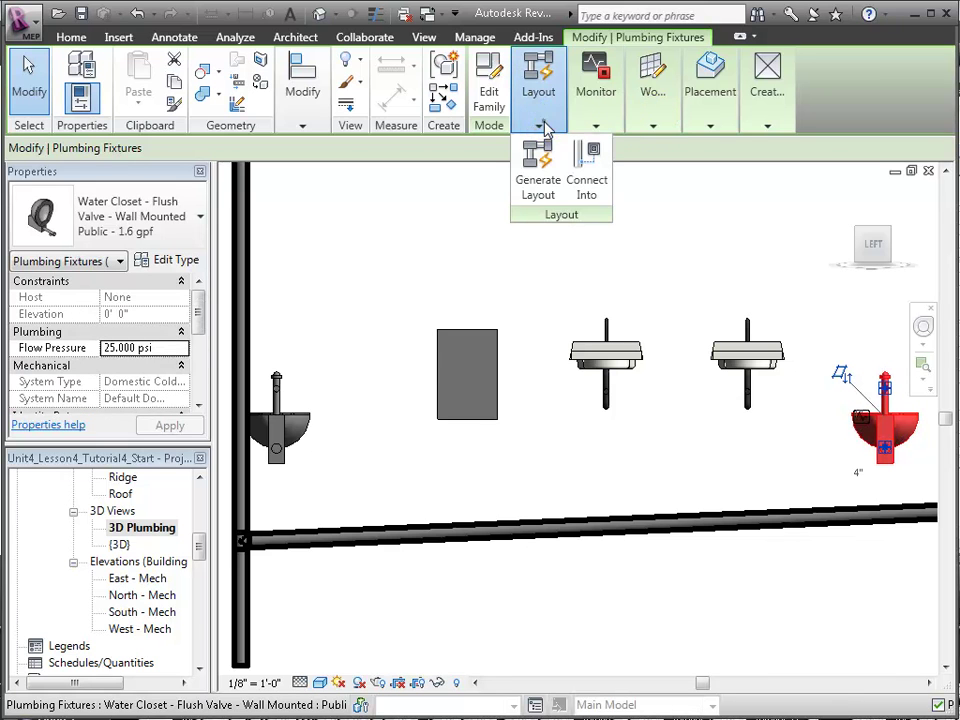
pyautogui.click(583, 190)
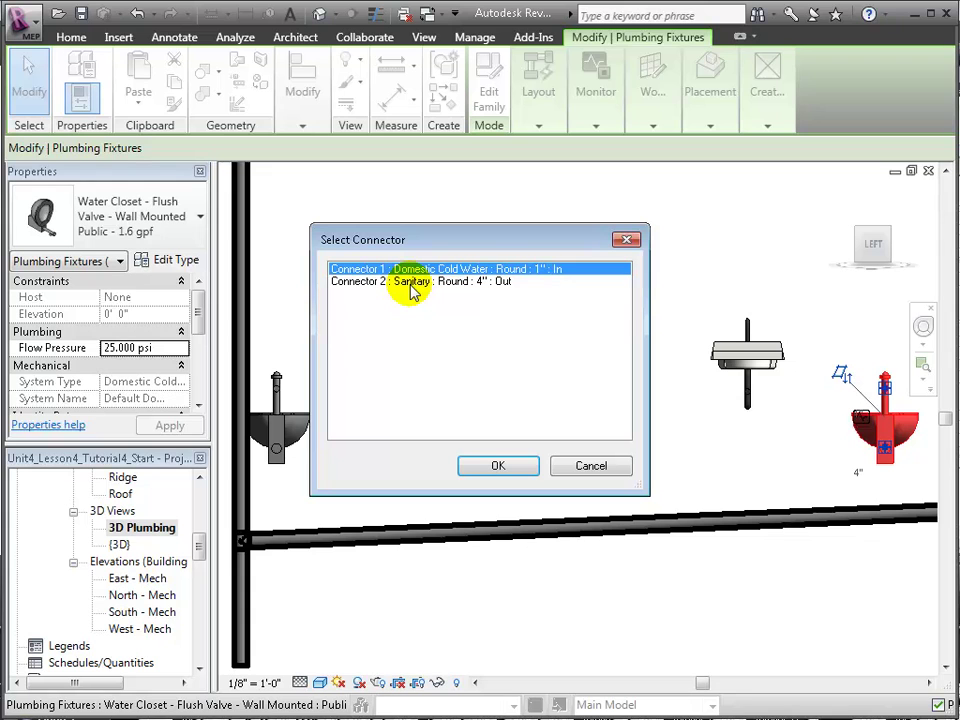
pyautogui.click(411, 285)
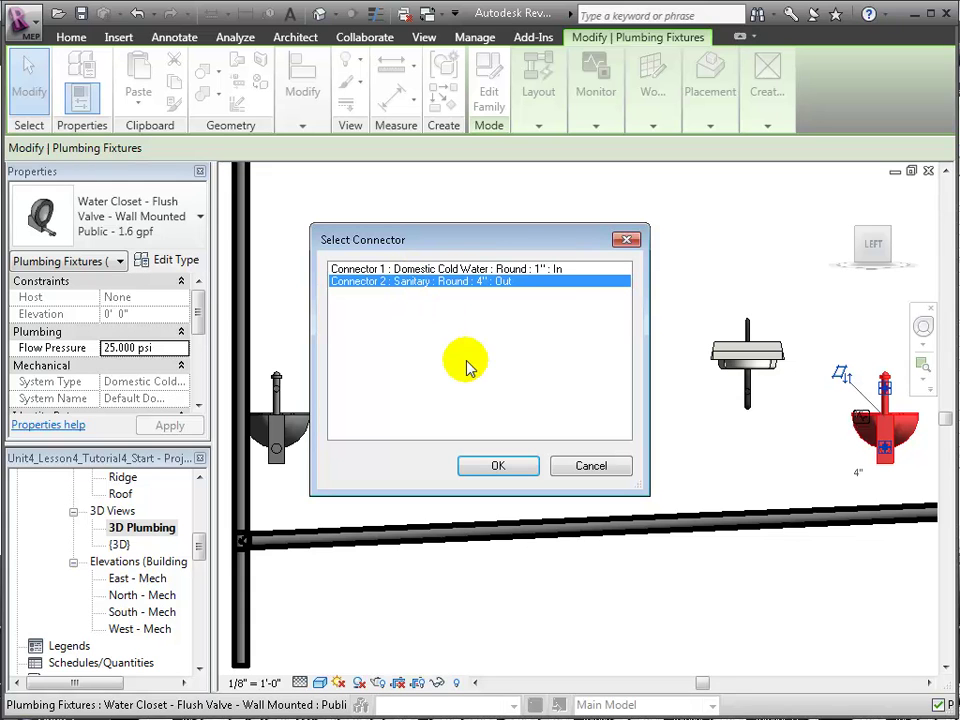
pyautogui.click(498, 466)
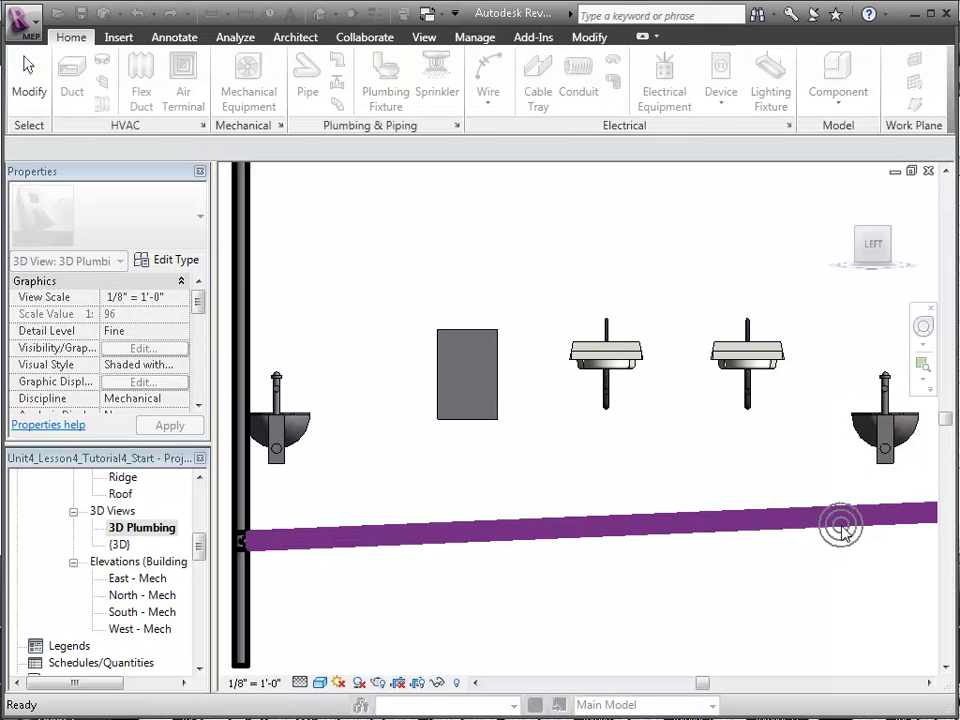
pyautogui.click(843, 530)
# Connect the right-hand water closet into the main pipe through its sanitary connector
pyautogui.moveTo(885, 542)
pyautogui.keyDown('shift'); pyautogui.mouseDown(button='middle')
pyautogui.moveTo(823, 555)
pyautogui.moveTo(750, 542)
pyautogui.moveTo(868, 369)
pyautogui.mouseUp(button='middle'); pyautogui.keyUp('shift')
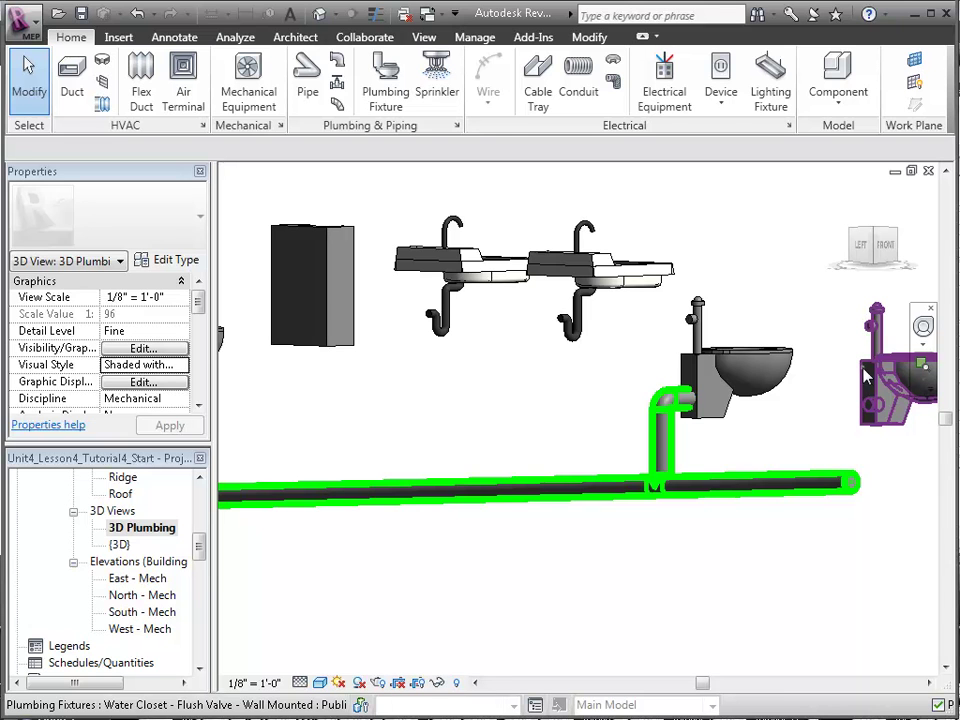
pyautogui.click(868, 375)
pyautogui.click(540, 118)
pyautogui.click(580, 183)
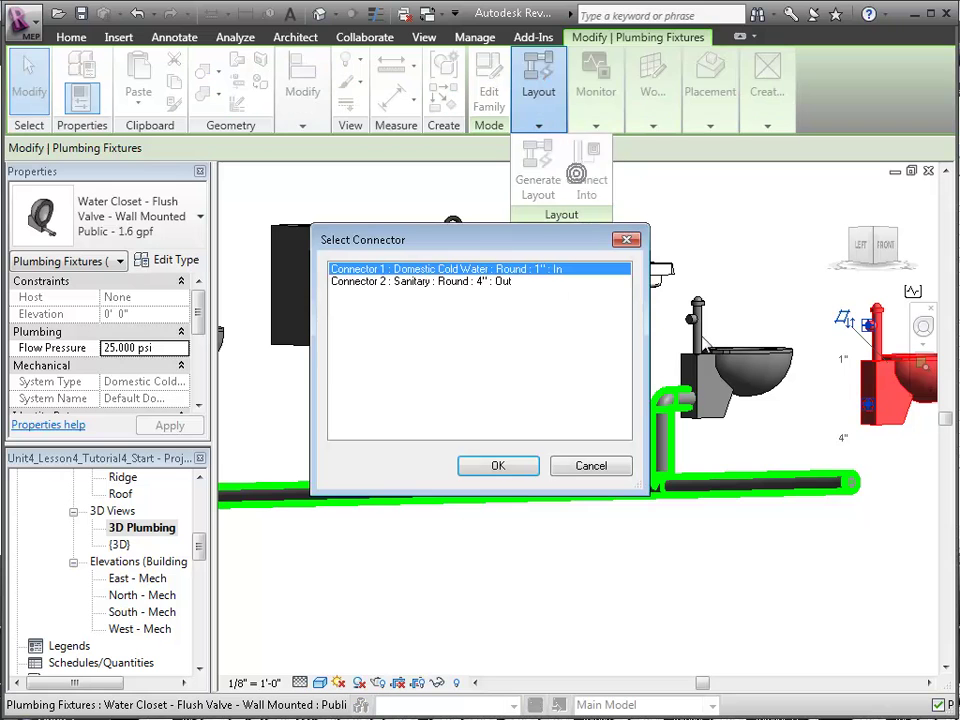
pyautogui.click(480, 281)
pyautogui.click(499, 466)
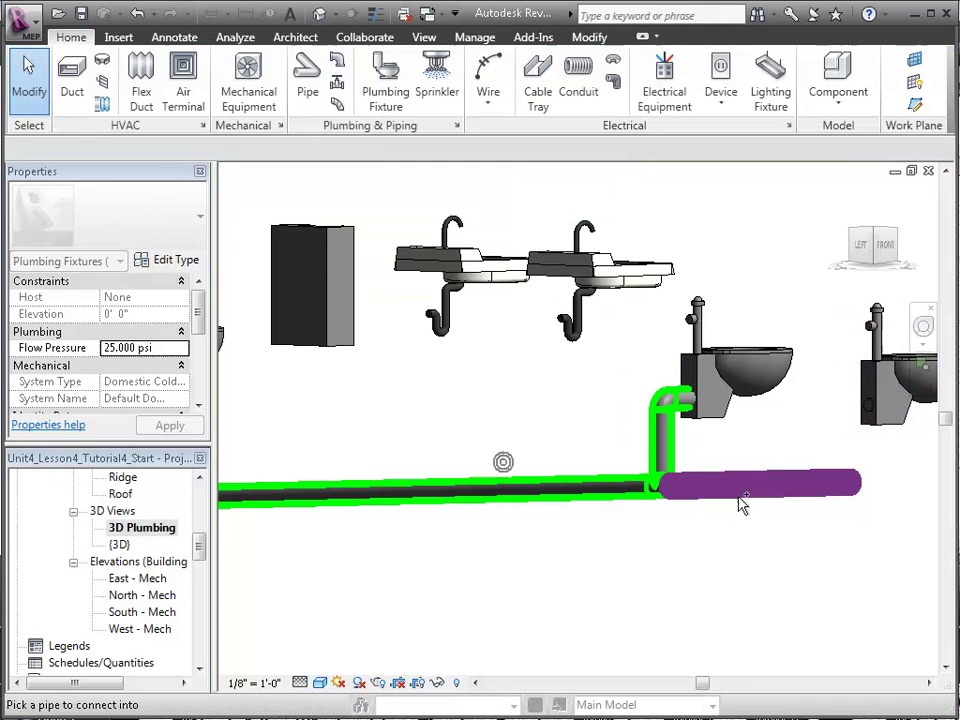
pyautogui.click(799, 497)
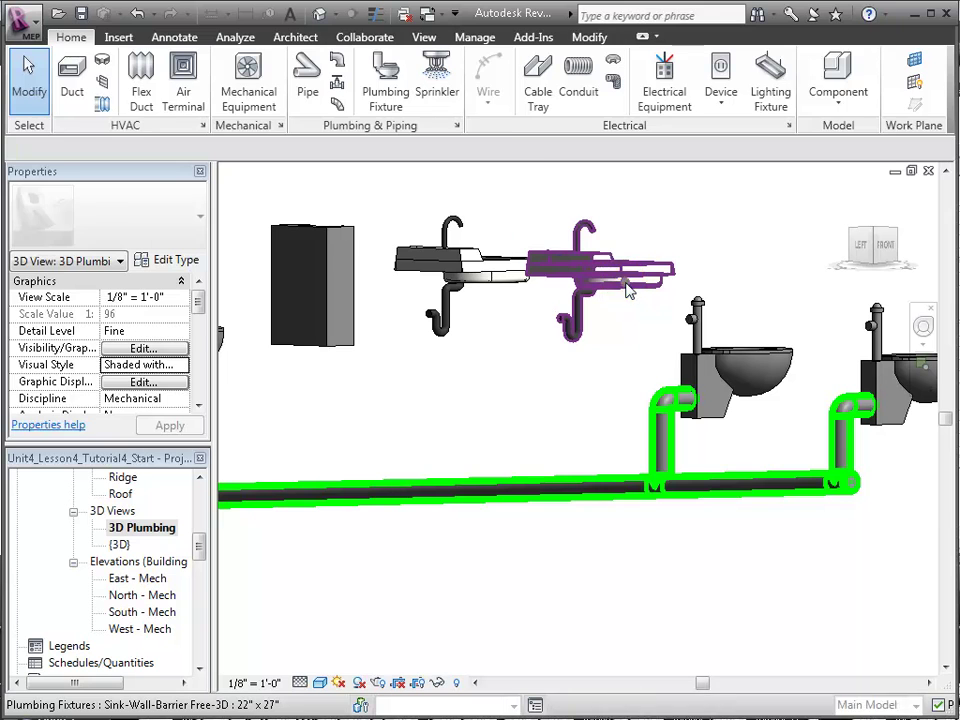
# Connect the right wall sink's 2-inch sanitary connector into the main pipe
pyautogui.click(620, 285)
pyautogui.click(538, 100)
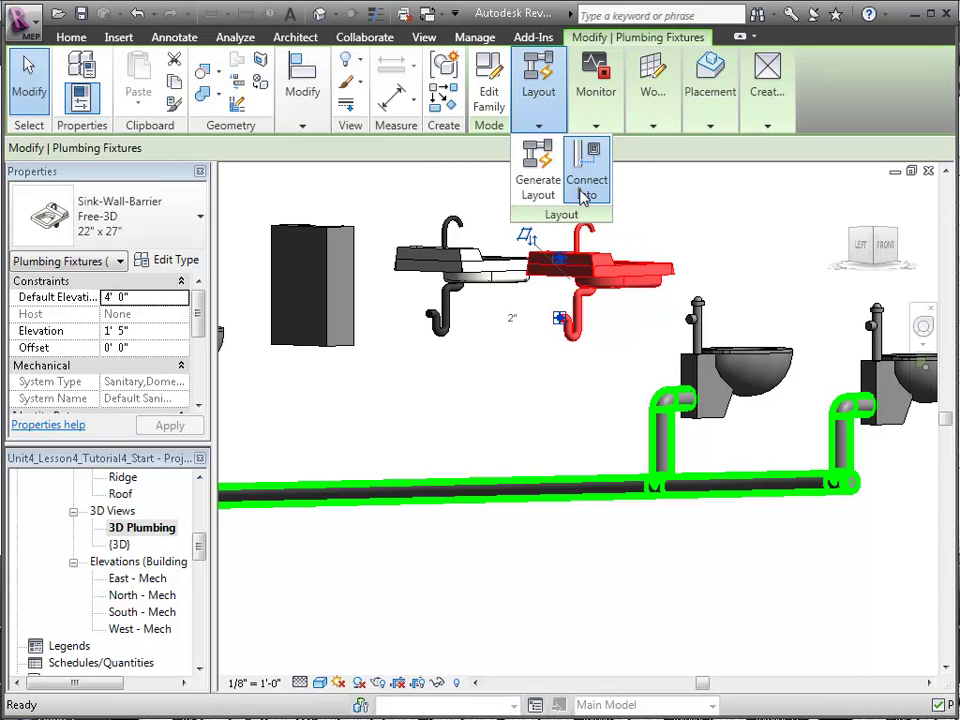
pyautogui.click(586, 187)
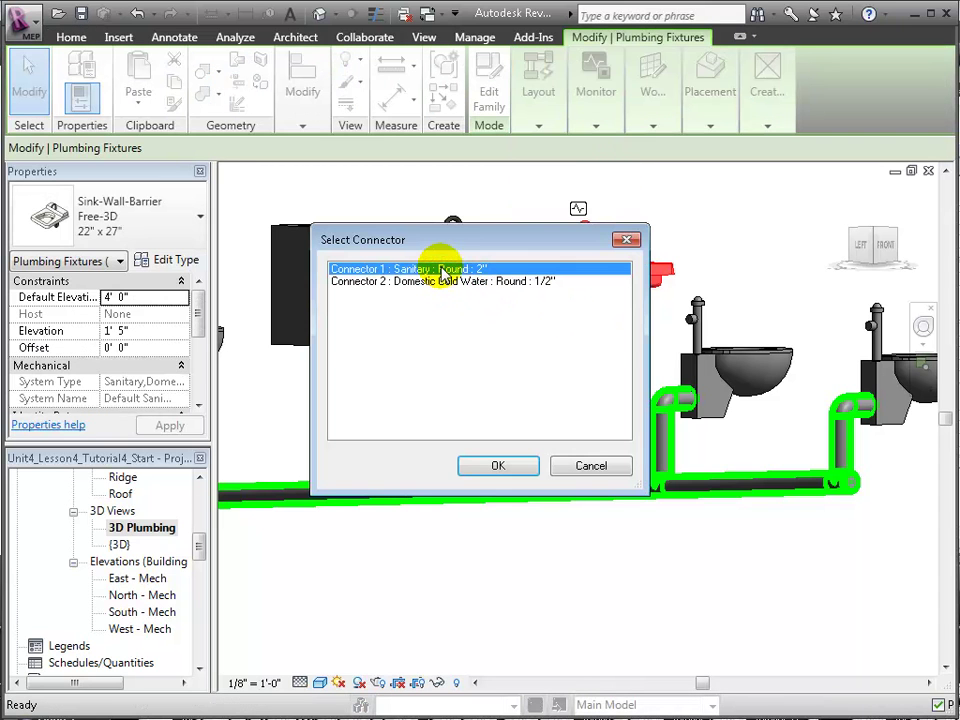
pyautogui.click(496, 465)
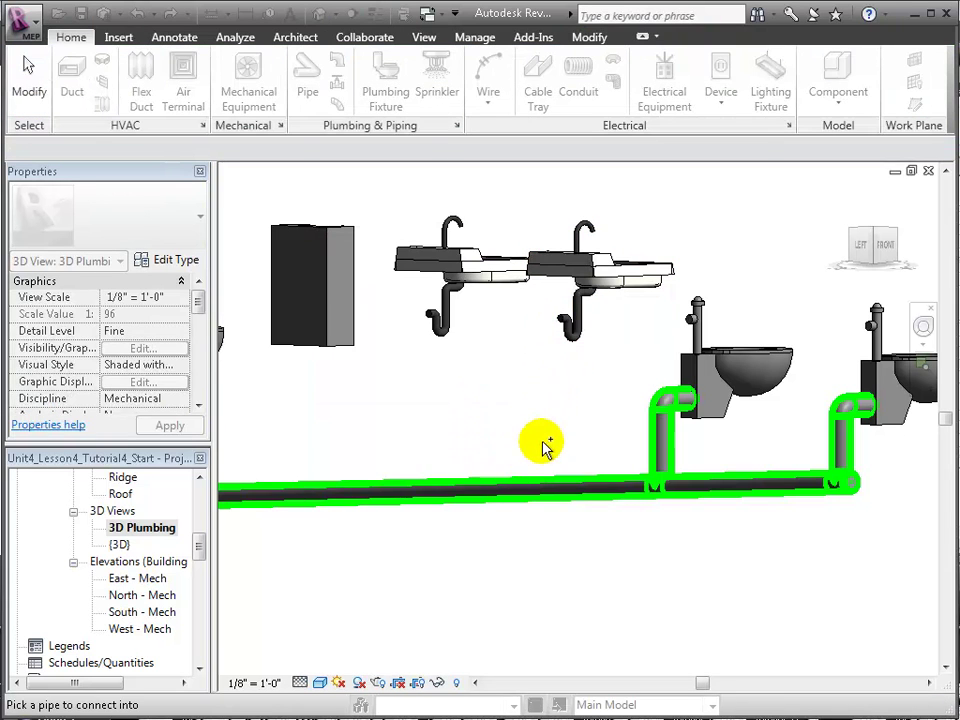
pyautogui.click(541, 487)
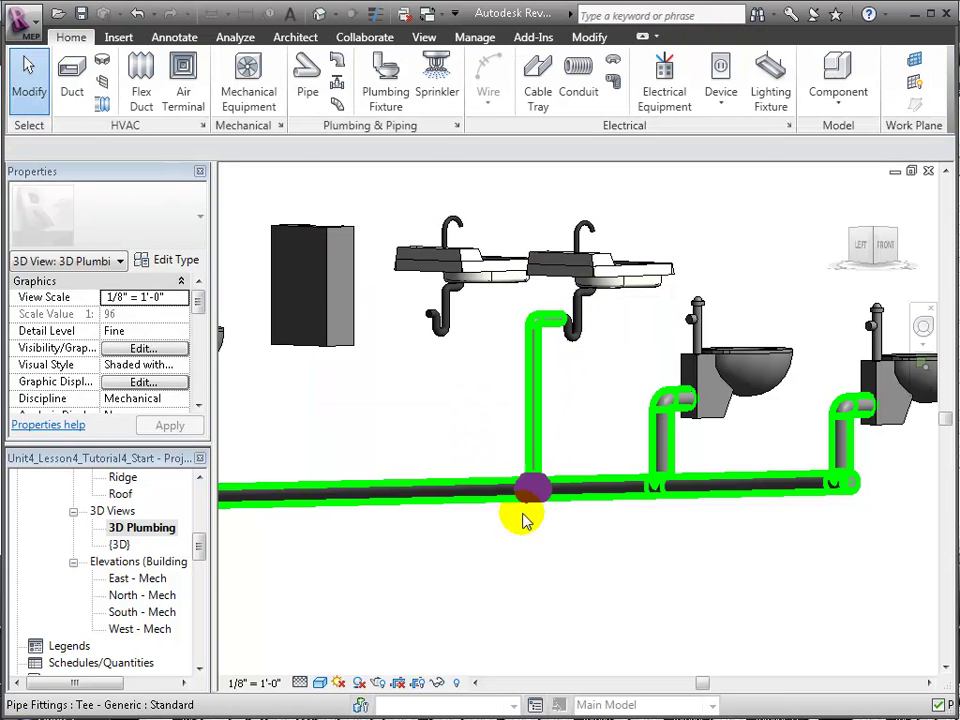
pyautogui.click(319, 682)
pyautogui.click(331, 645)
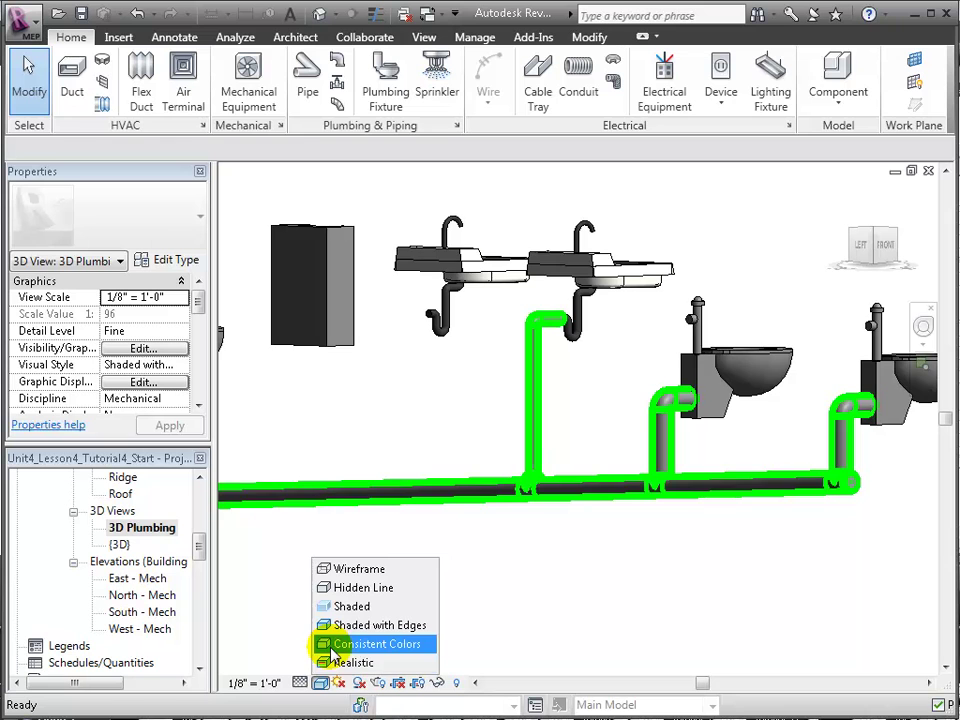
# Switch to Realistic, orbit and zoom out over the riser, then return to Shaded with Edges
pyautogui.click(345, 662)
pyautogui.click(621, 596)
pyautogui.keyDown('shift'); pyautogui.moveTo(621, 596); pyautogui.dragTo(588, 594, button='middle'); pyautogui.keyUp('shift')
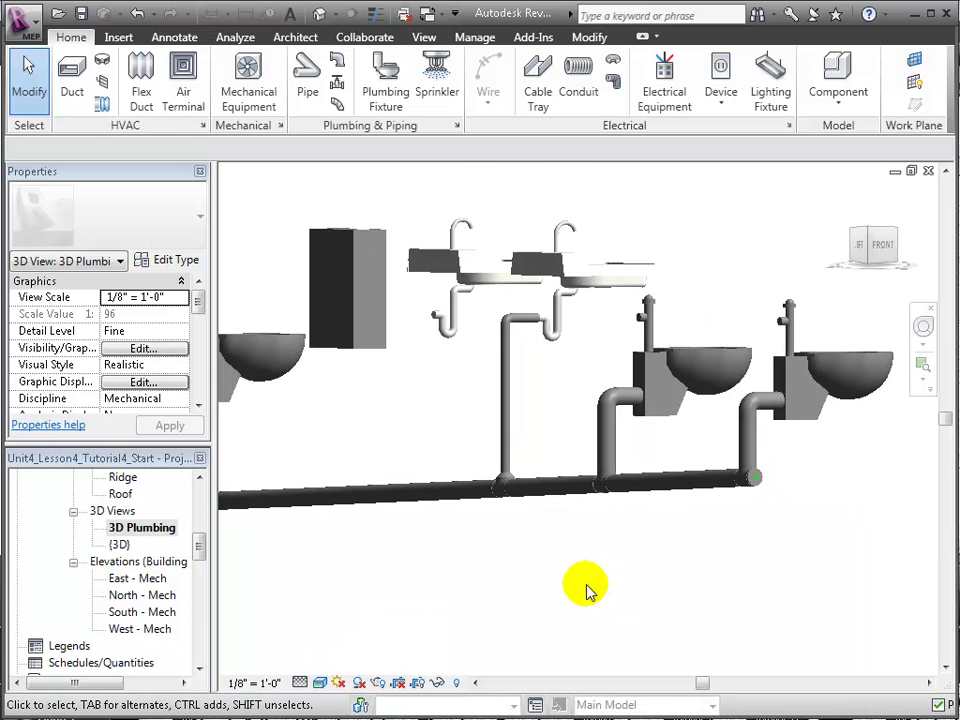
pyautogui.moveTo(540, 561); pyautogui.dragTo(682, 604, button='middle')
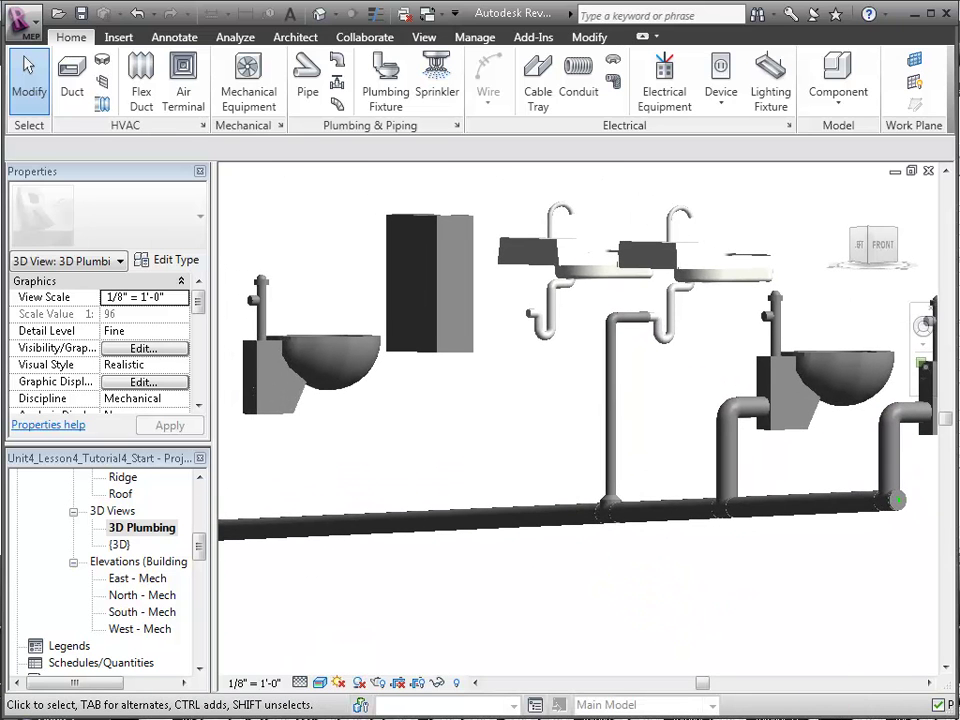
pyautogui.scroll(-3, 575, 525)
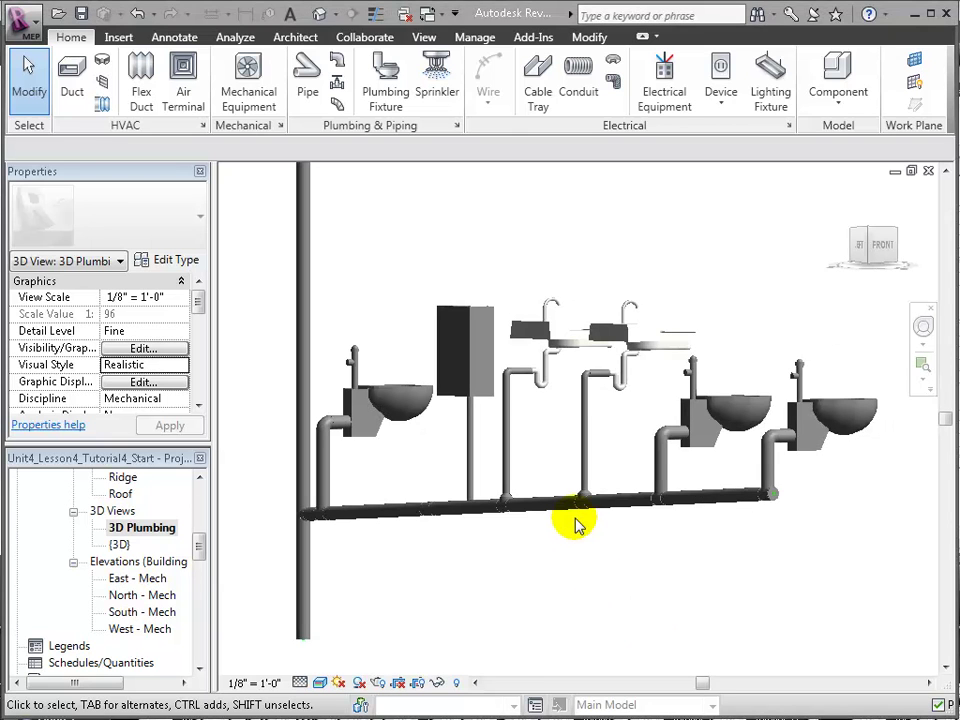
pyautogui.click(320, 682)
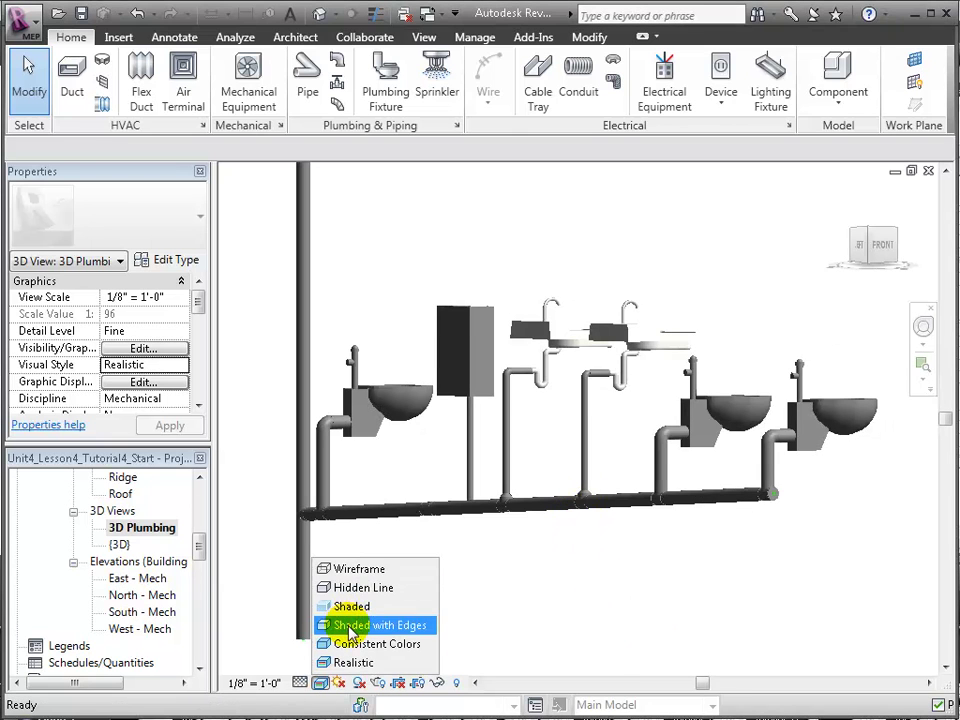
pyautogui.click(345, 625)
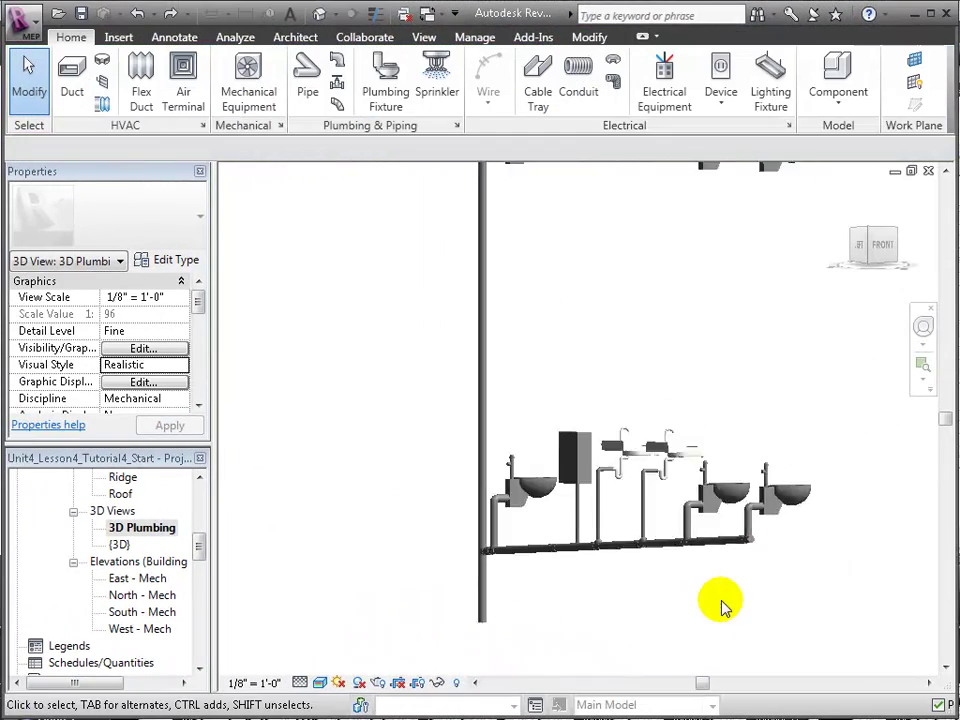
# Window-select all four floors and filter the selection down to Plumbing Fixtures only
pyautogui.moveTo(688, 598)
pyautogui.mouseDown()
pyautogui.moveTo(542, 480)
pyautogui.moveTo(508, 171)
pyautogui.mouseUp()
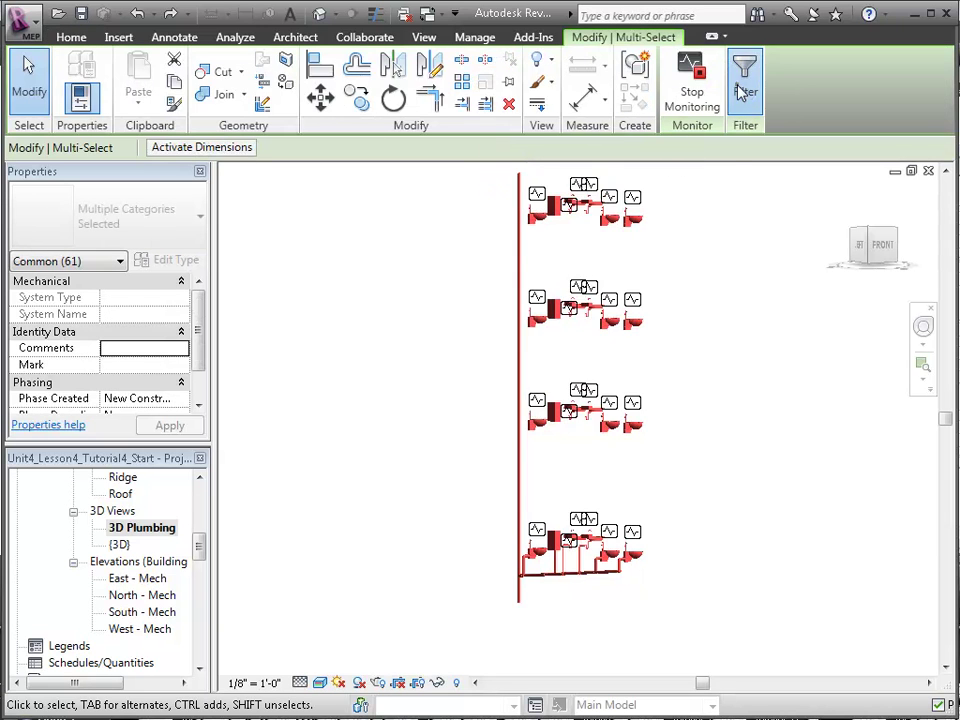
pyautogui.click(740, 80)
pyautogui.click(622, 274)
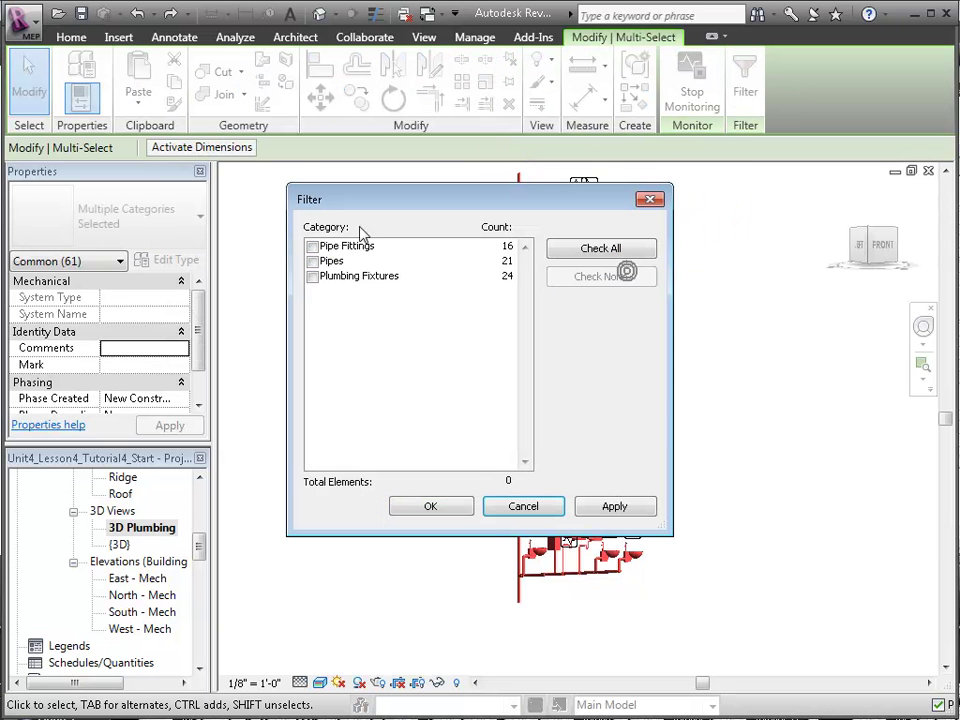
pyautogui.click(312, 276)
pyautogui.click(614, 506)
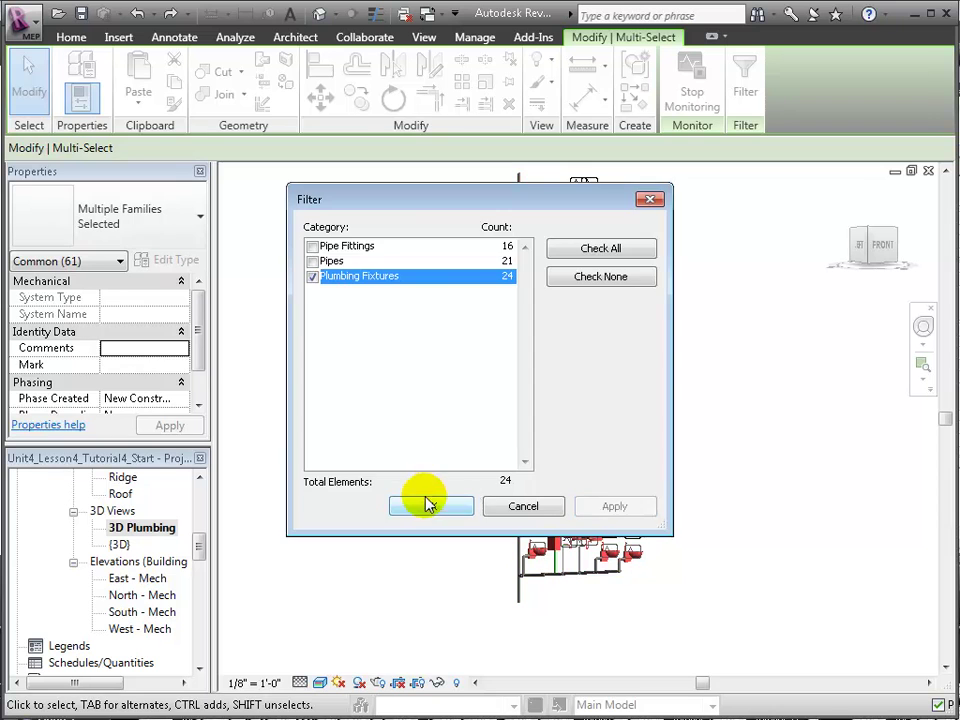
pyautogui.click(430, 506)
# Create a Sanitary system from the selected fixtures, then deselect it
pyautogui.click(910, 103)
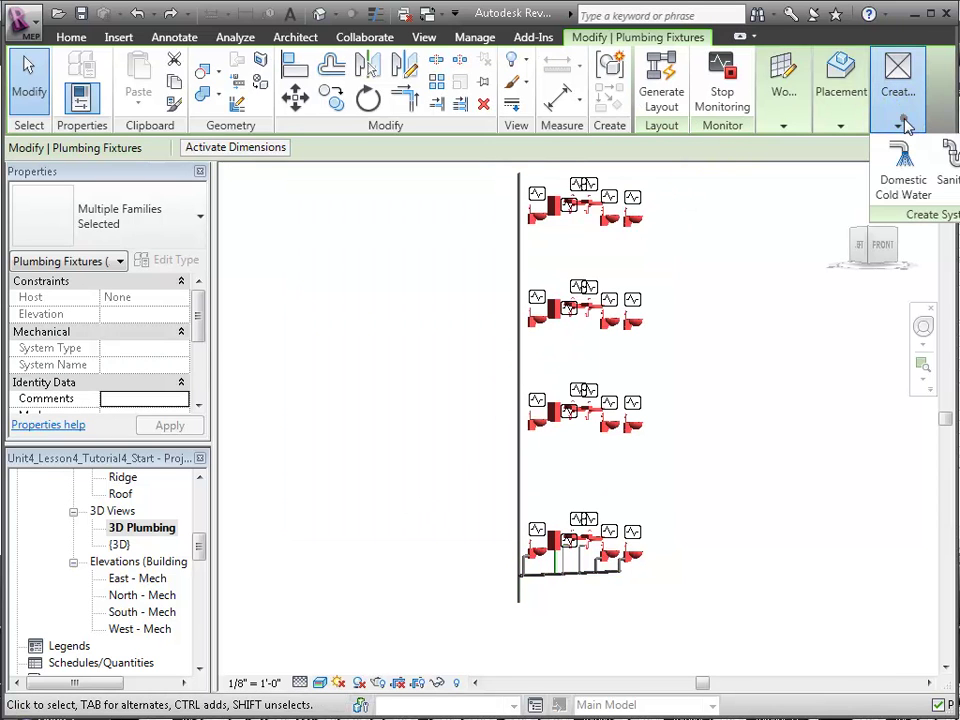
pyautogui.click(950, 178)
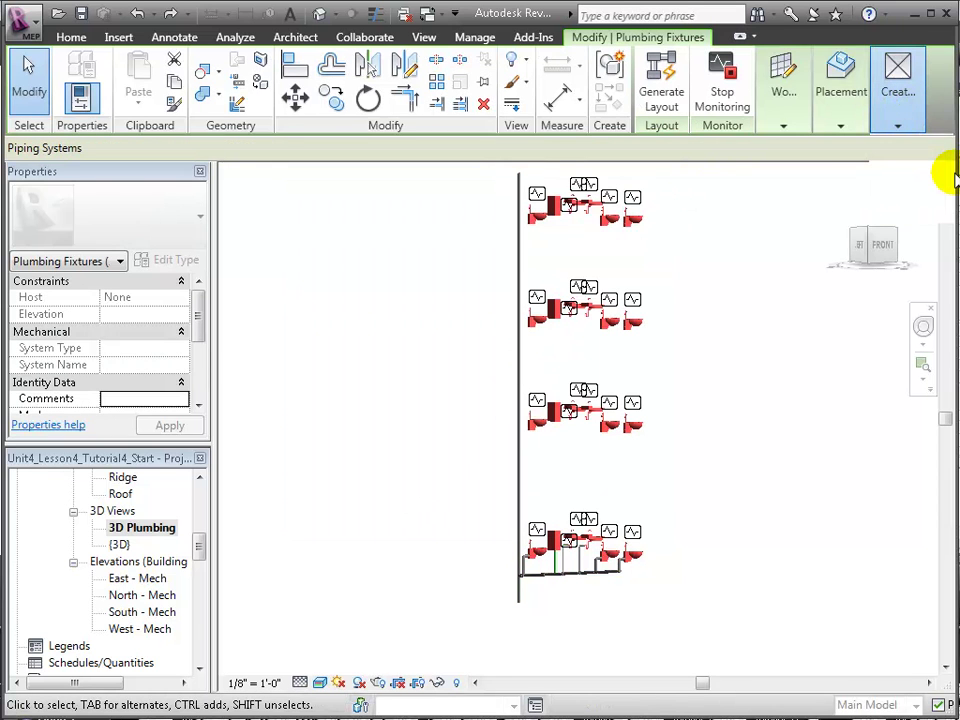
pyautogui.click(381, 216)
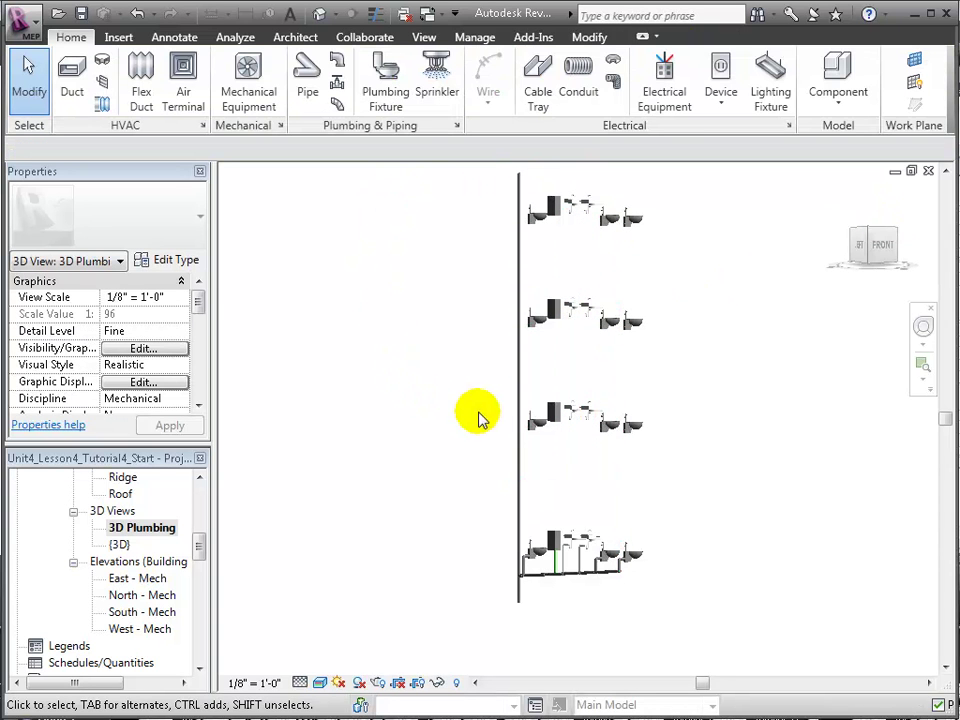
# Turn on the System Browser from the View tab's User Interface list
pyautogui.click(424, 38)
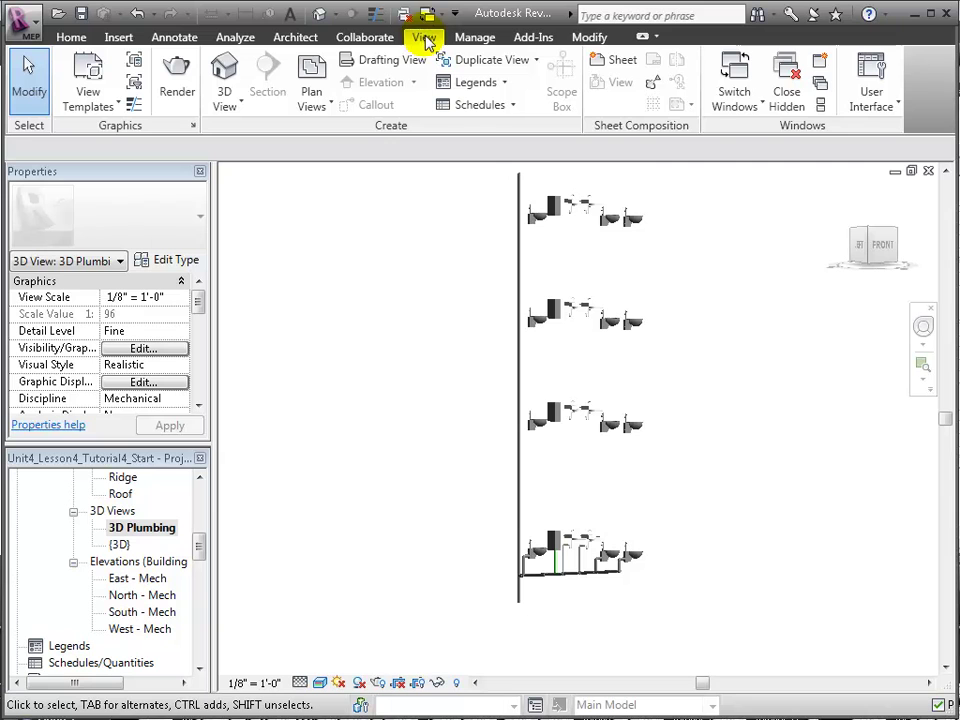
pyautogui.click(870, 105)
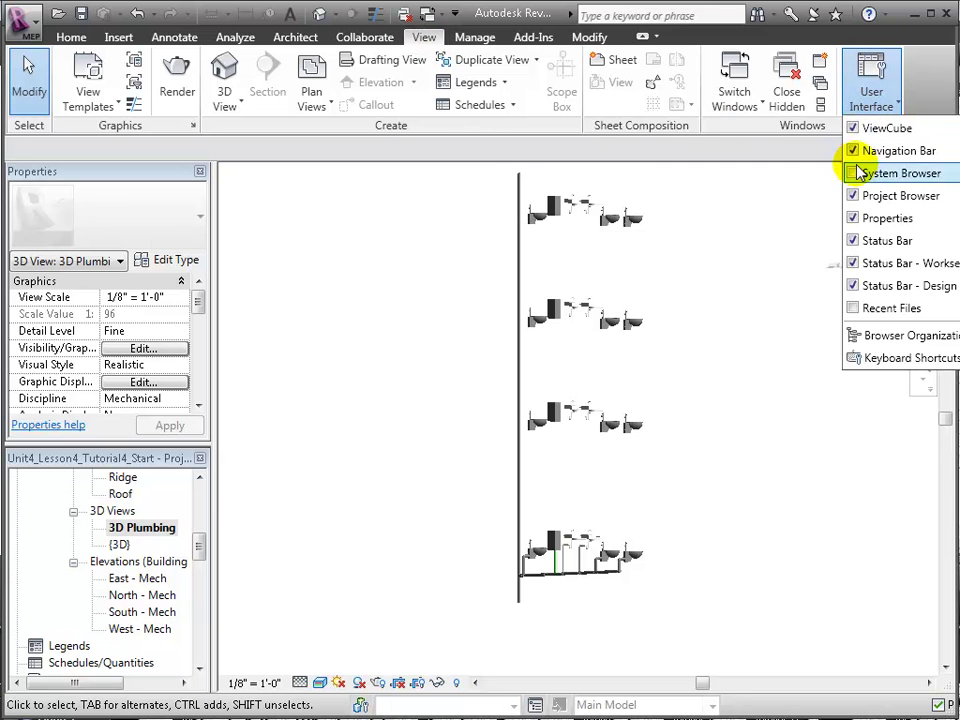
pyautogui.click(900, 173)
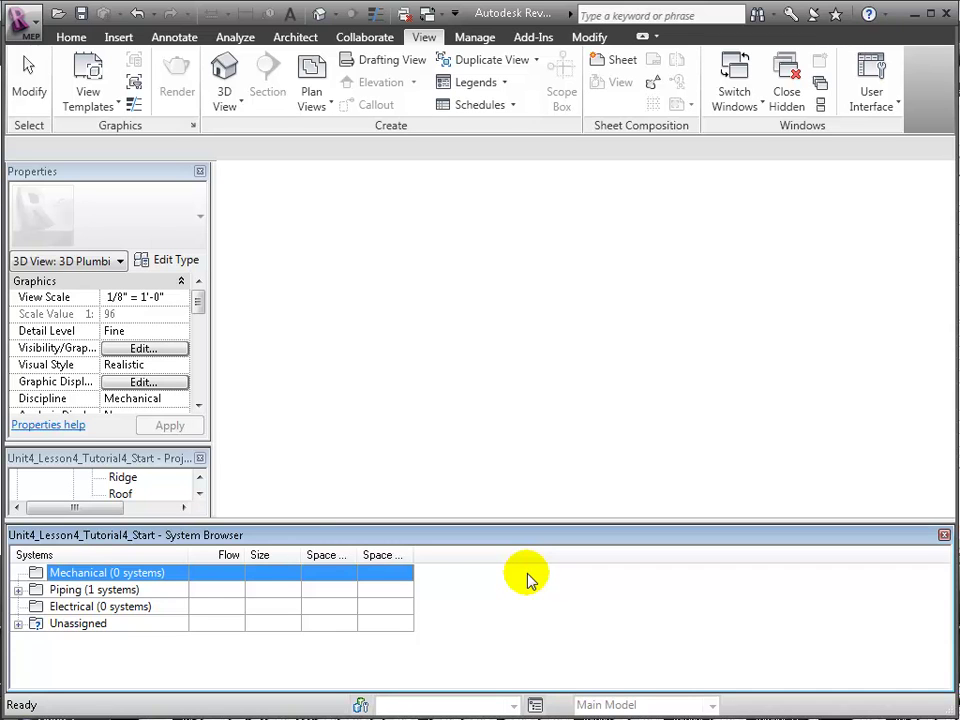
# Expand Piping > Sanitary > Sanitary 1 and select its sinks in the list
pyautogui.click(18, 590)
pyautogui.click(36, 606)
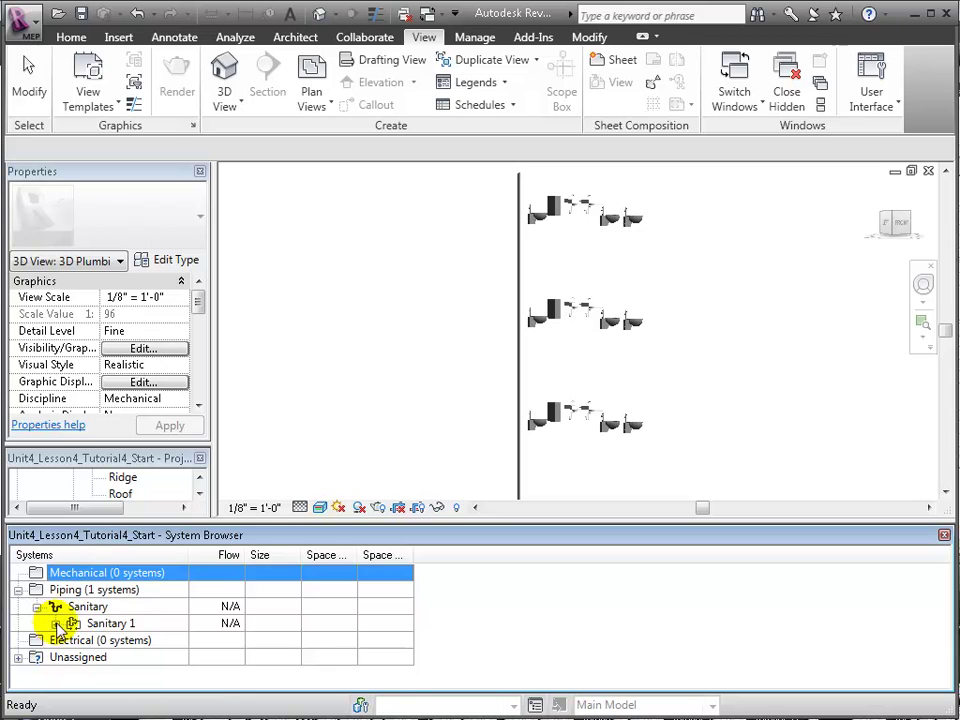
pyautogui.click(47, 623)
pyautogui.click(135, 591)
pyautogui.scroll(-1, 140, 606)
pyautogui.click(141, 608)
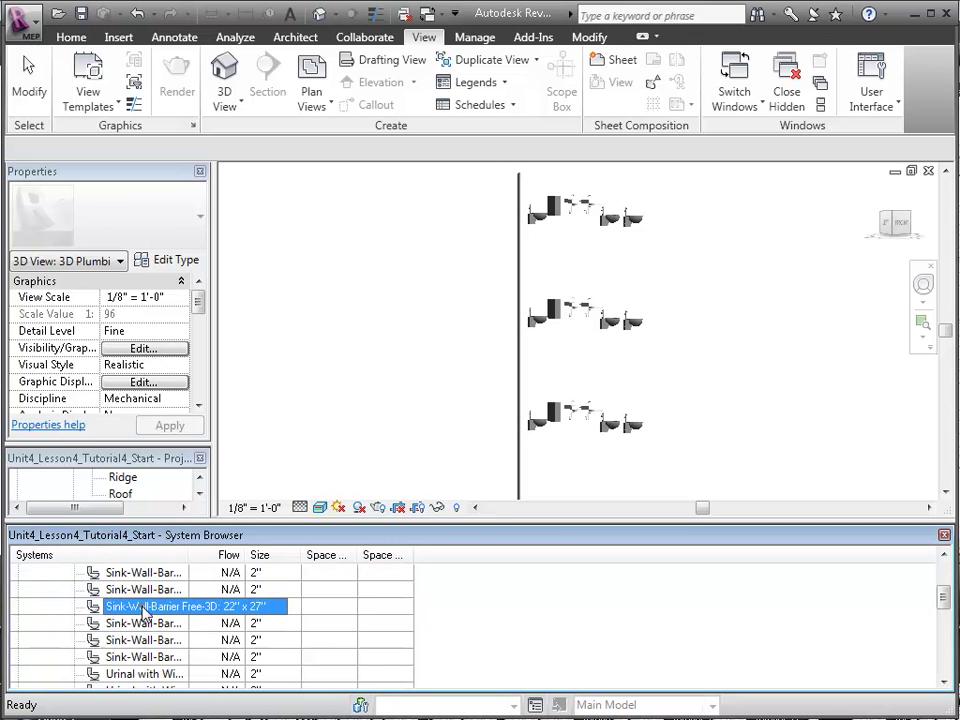
pyautogui.scroll(-2, 125, 608)
pyautogui.scroll(-1, 128, 640)
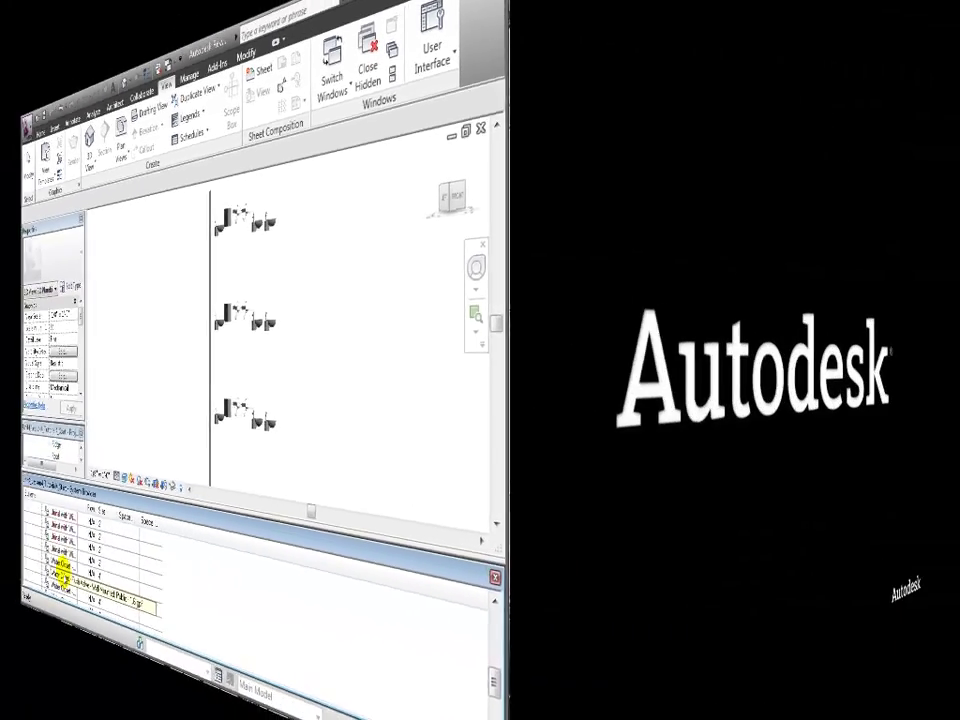